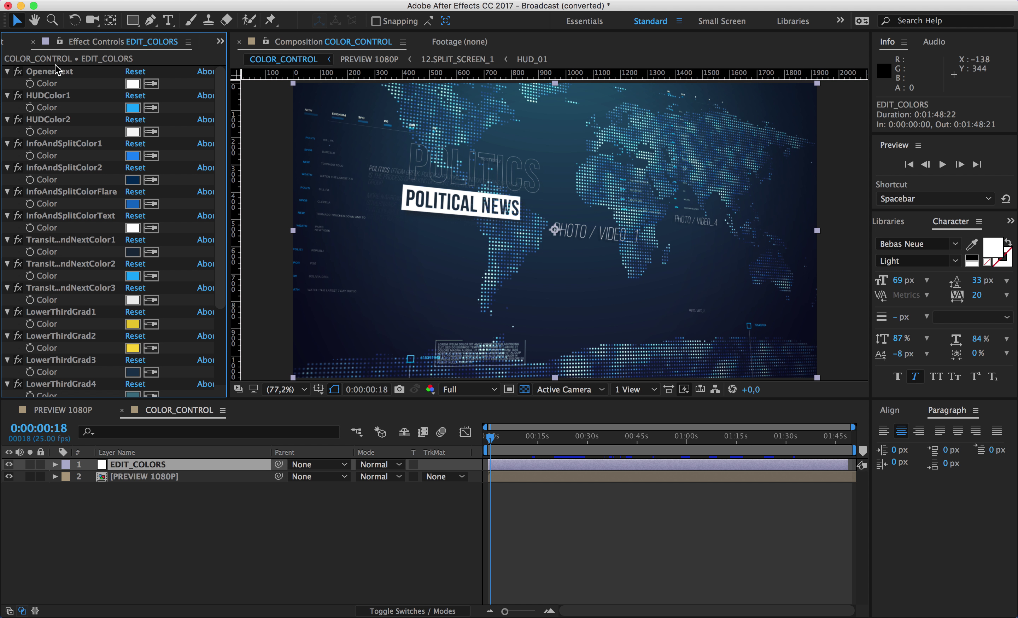
Preview a red opener title colour in the Color picker, then cancel it.
left_click(132, 85)
left_click(114, 204)
left_click_drag(113, 205, 193, 115)
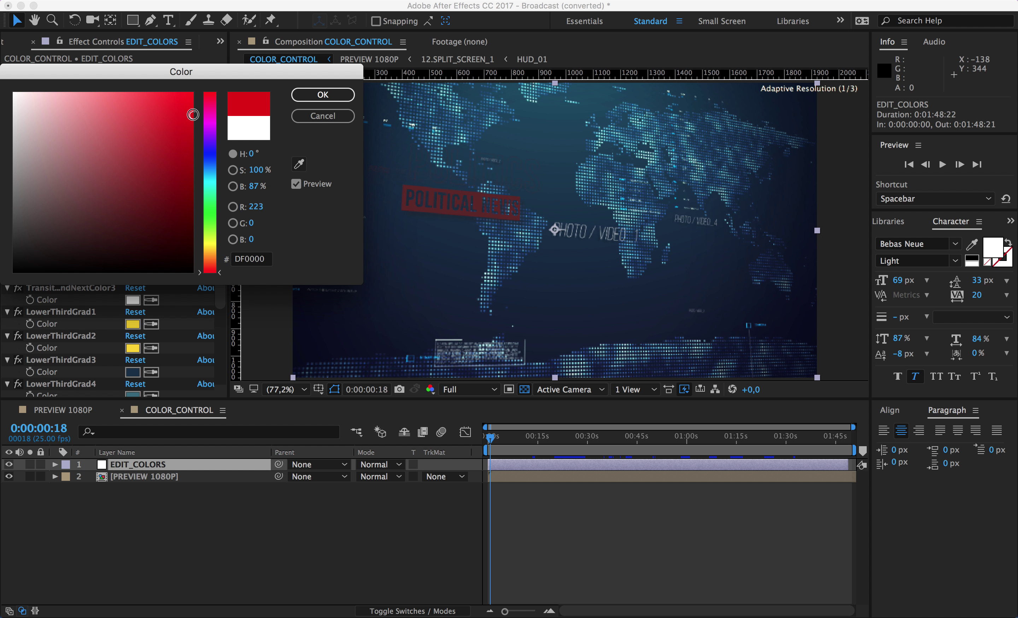
left_click(322, 116)
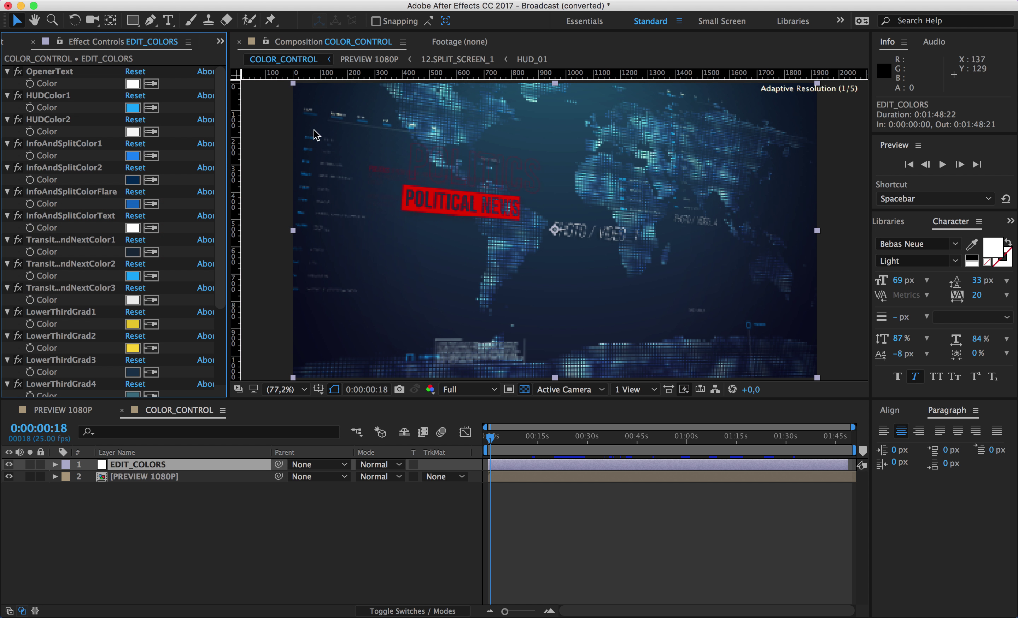
Try a bright green for HUDColor2 and discard it.
left_click(132, 132)
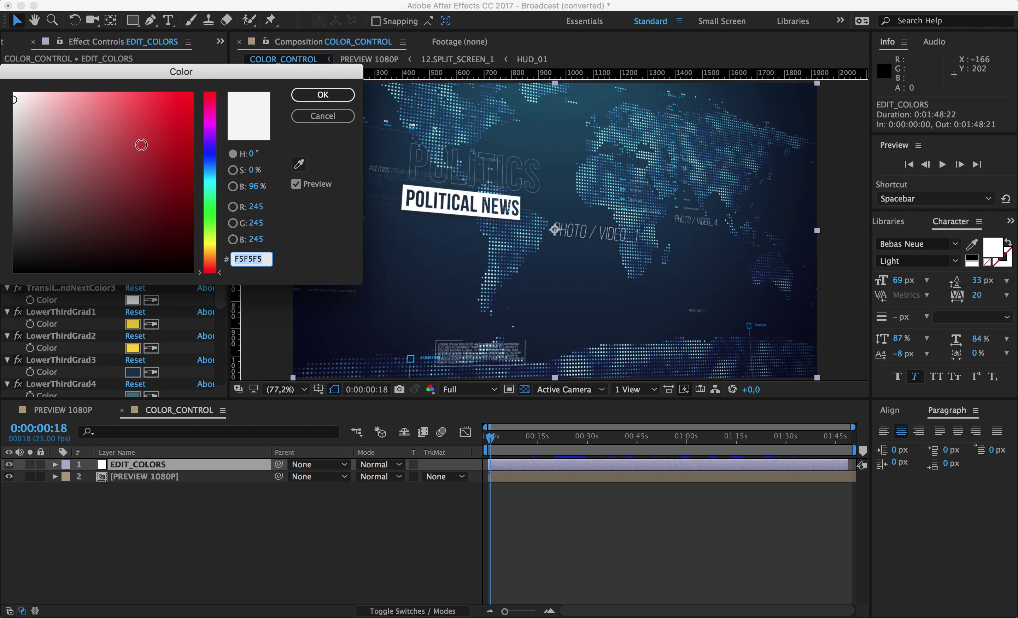
left_click_drag(217, 243, 216, 217)
left_click_drag(151, 153, 208, 91)
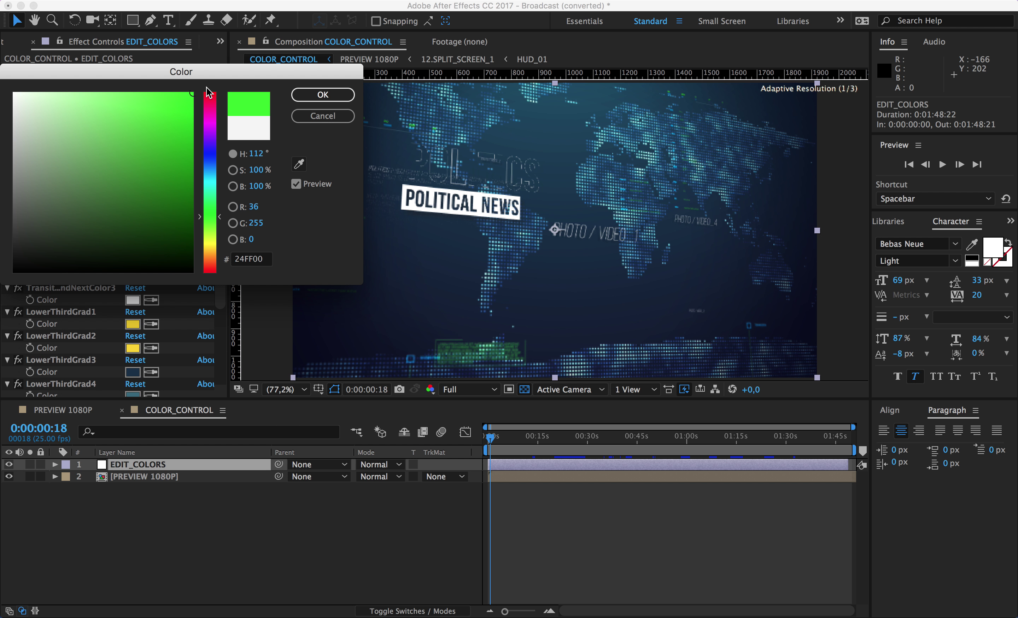
left_click(322, 116)
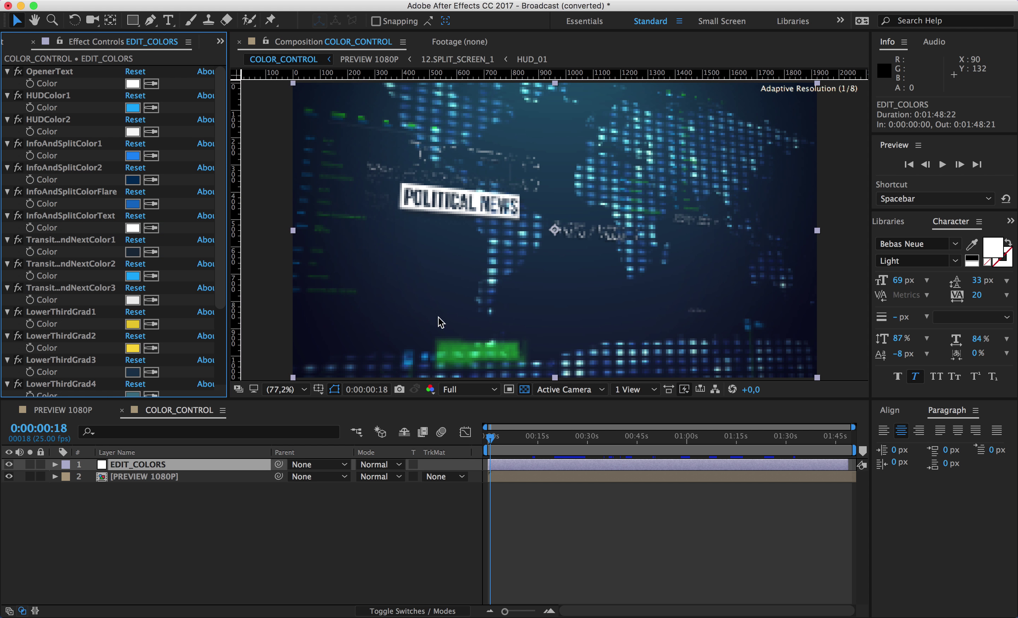
At the lower-third frame, preview a bright blue LowerThirdGrad3, then cancel to keep it dark.
left_click(509, 439)
left_click_drag(509, 440, 544, 439)
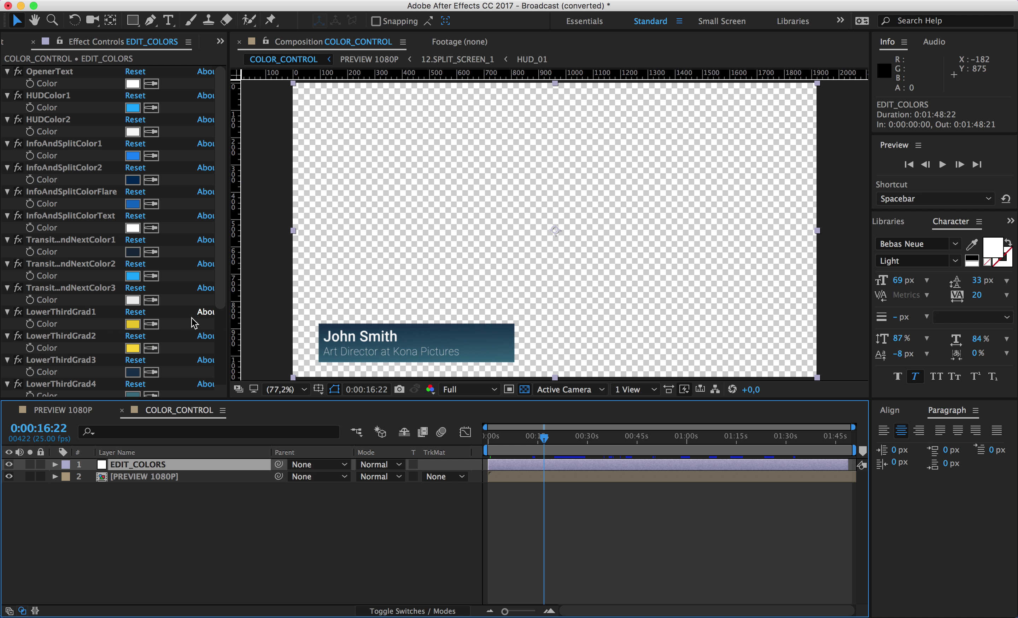
left_click(138, 373)
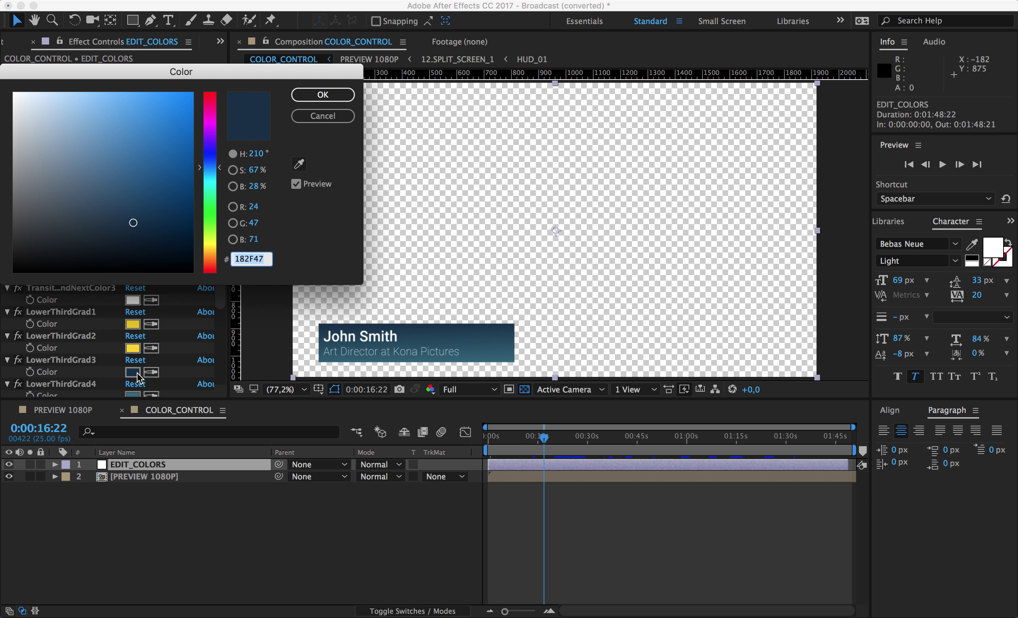
left_click_drag(158, 152, 197, 92)
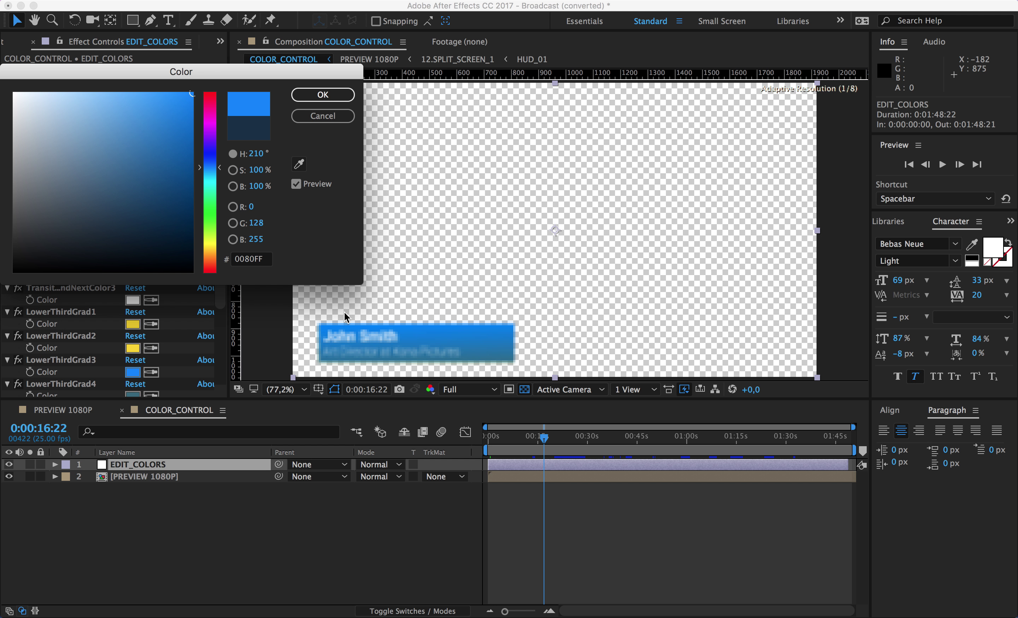
left_click(322, 116)
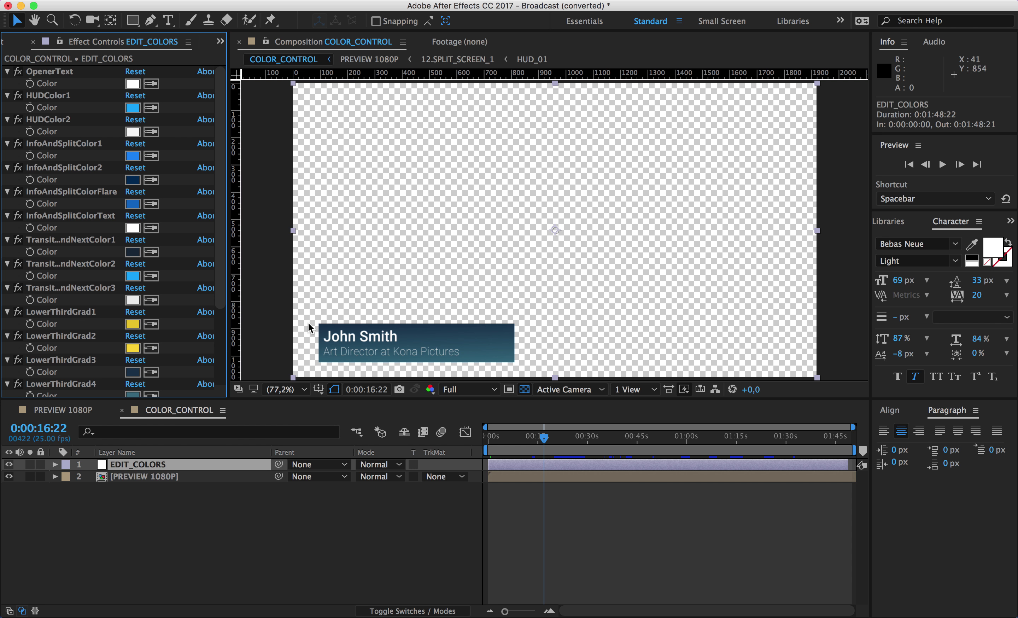
Check the text-changing instructions in the tutorial PDF, then expand the EDIT TEXT compositions.
key("super+Tab")
left_click(664, 241)
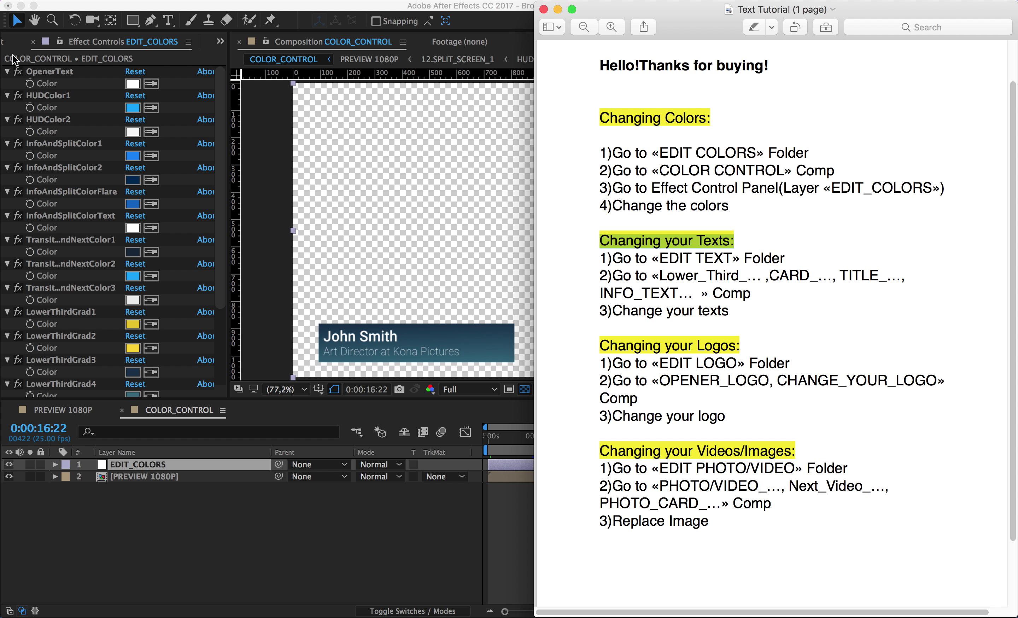
key("super+Tab")
left_click(7, 43)
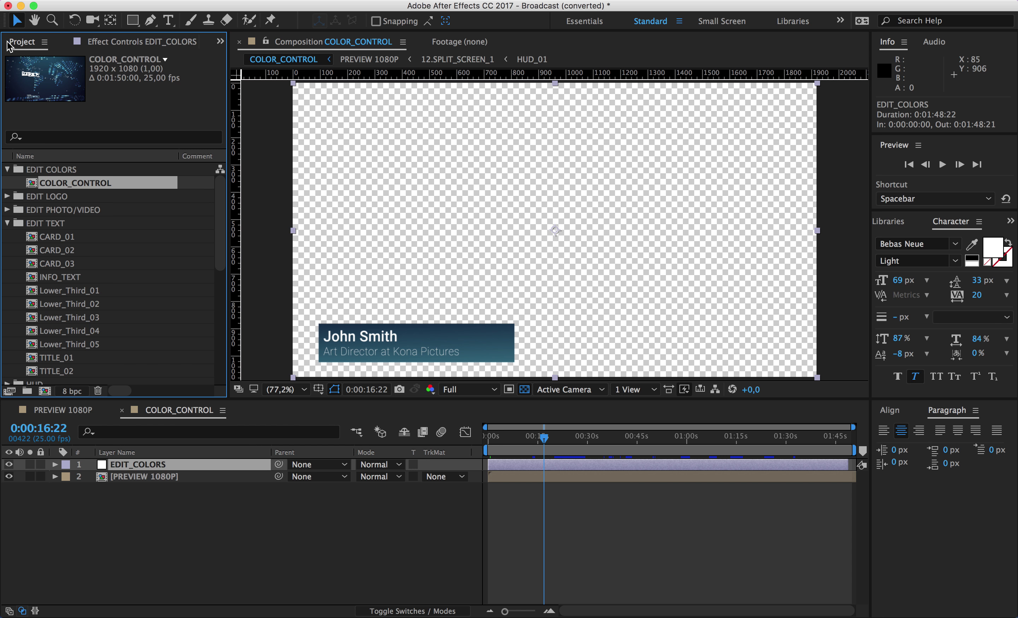
Browse the EDIT TEXT card compositions and open CARD_02.
left_click(38, 235)
left_click(54, 225)
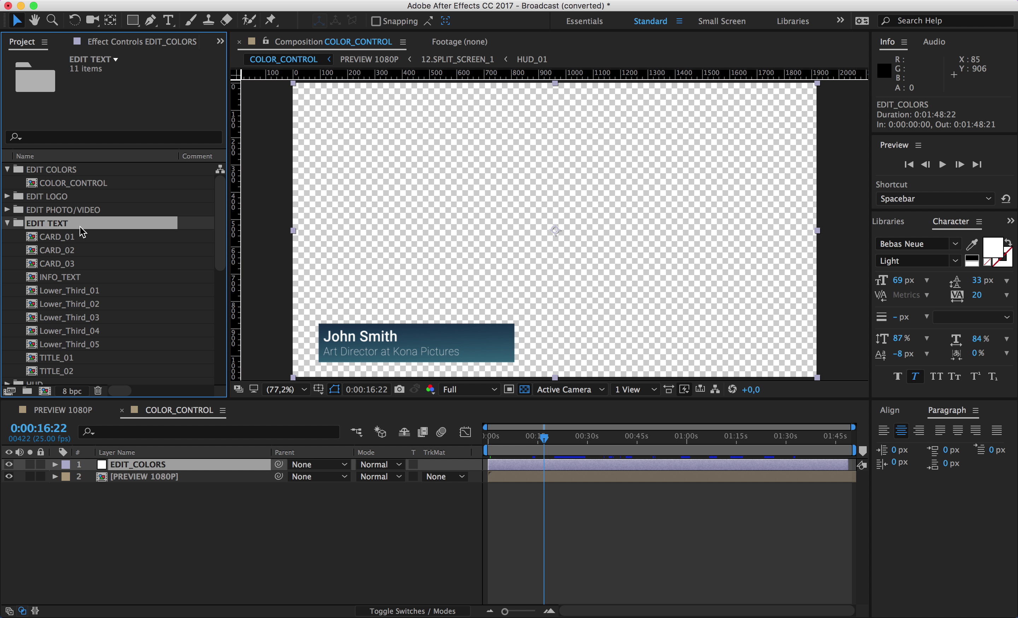
left_click(54, 239)
left_click(60, 263)
left_click(66, 277)
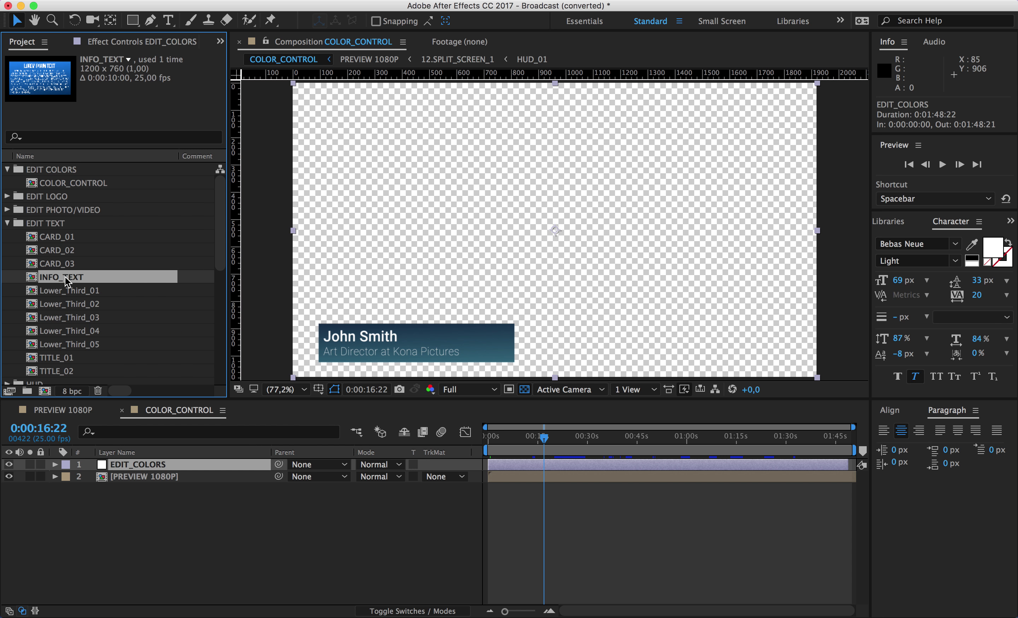
double_click(57, 250)
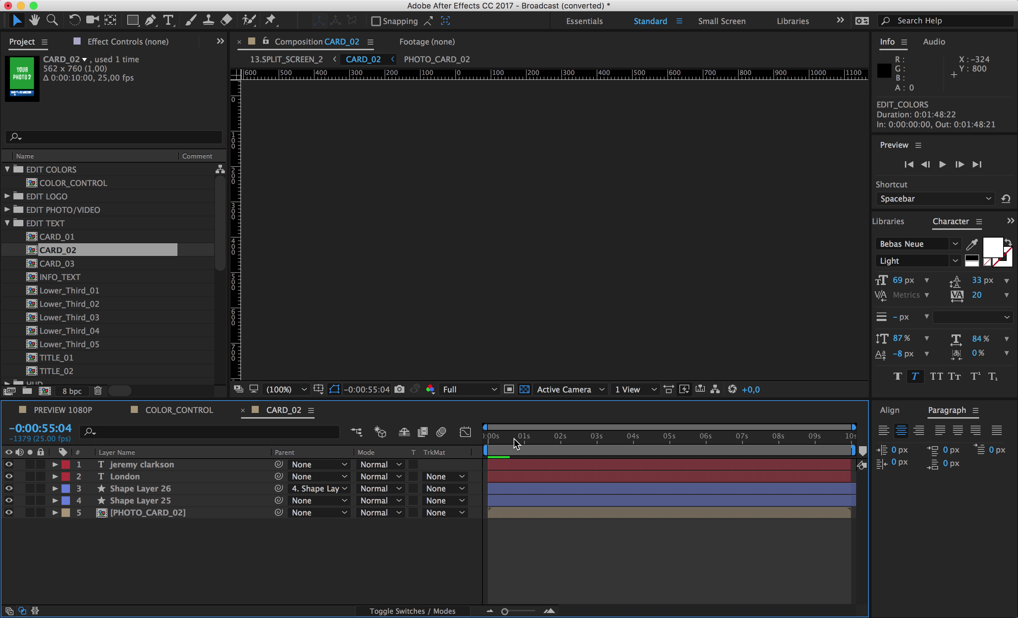
Replace the card's name text with 'YOUR NAME HERE' on the frame where it shows.
left_click_drag(516, 444, 584, 445)
left_click(199, 454)
double_click(192, 464)
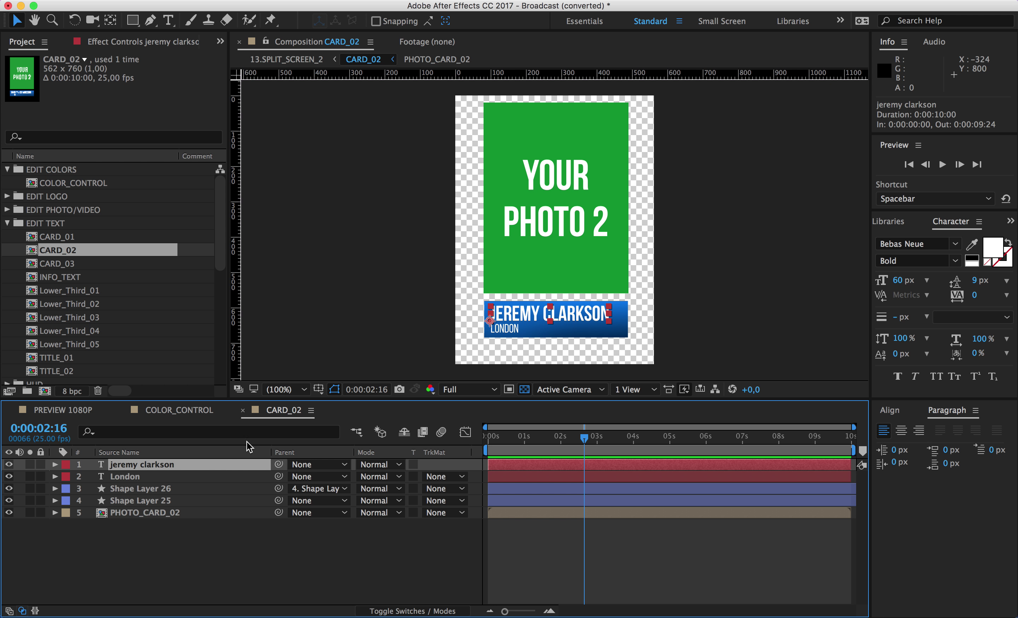
type("YO")
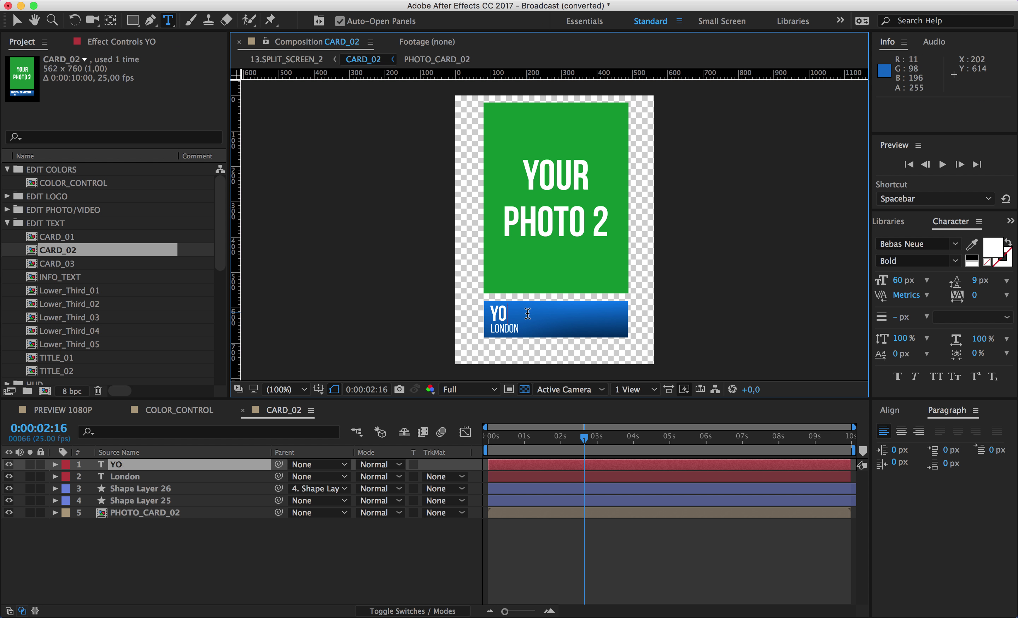
type("UR NAME HERE")
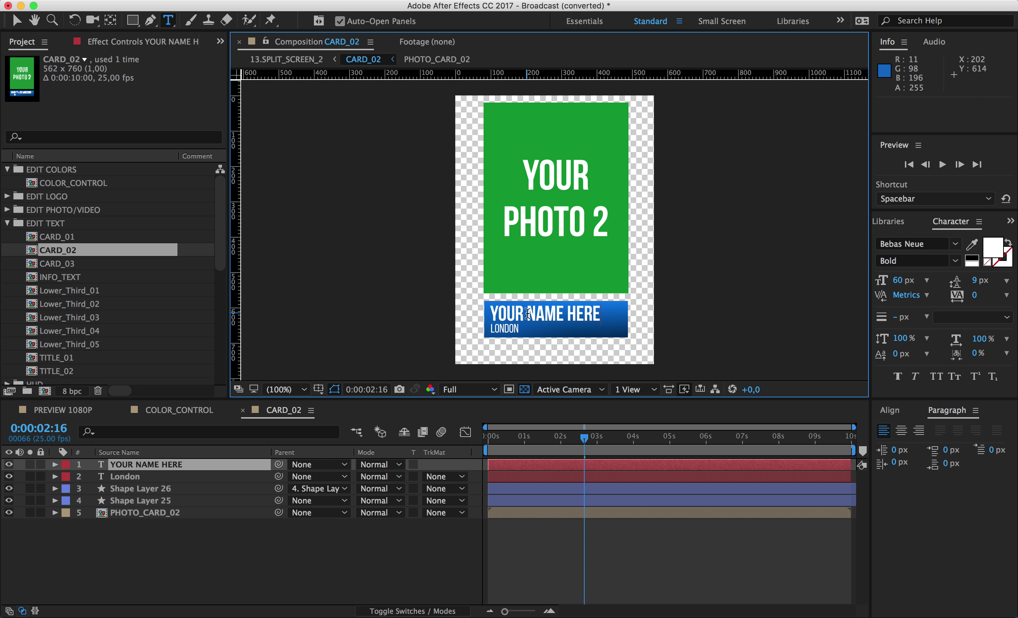
left_click(16, 21)
Open Lower_Third_01, hide the shy helper layers and select the name text layer.
double_click(86, 291)
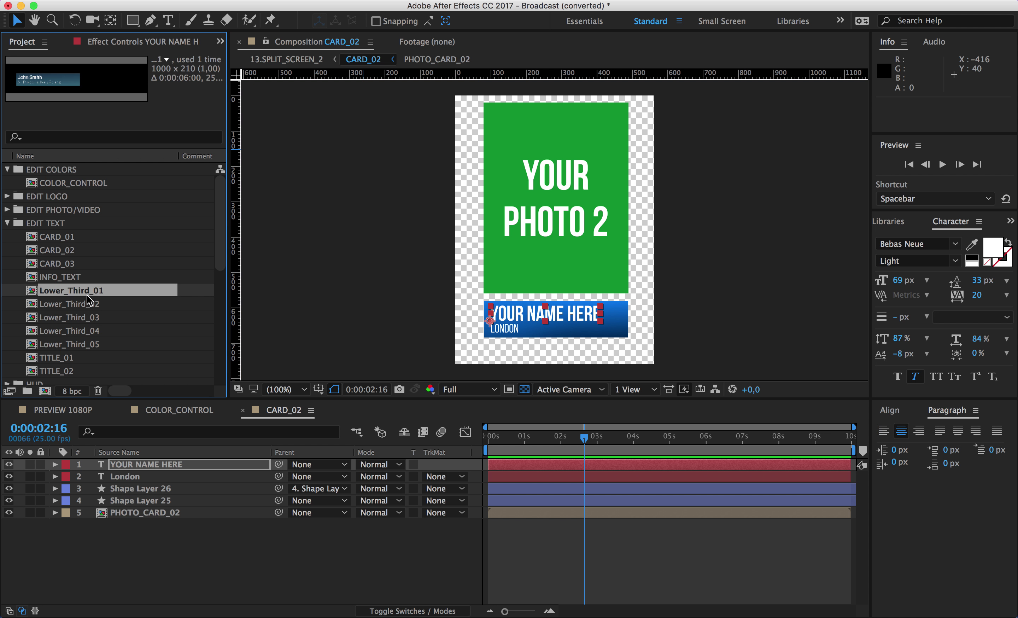
left_click(160, 491)
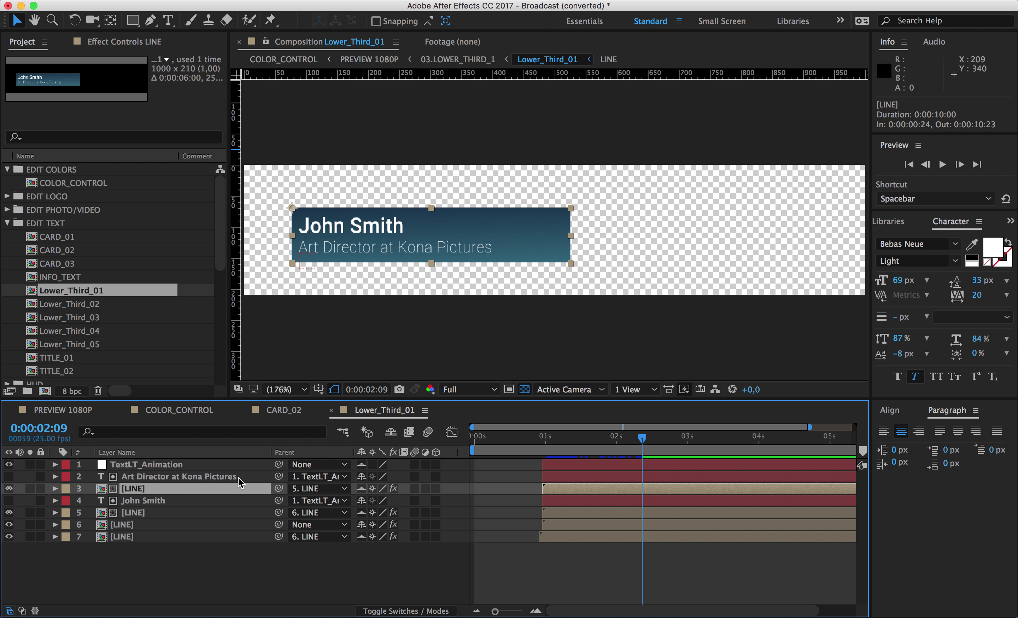
left_click(390, 431)
left_click(183, 476)
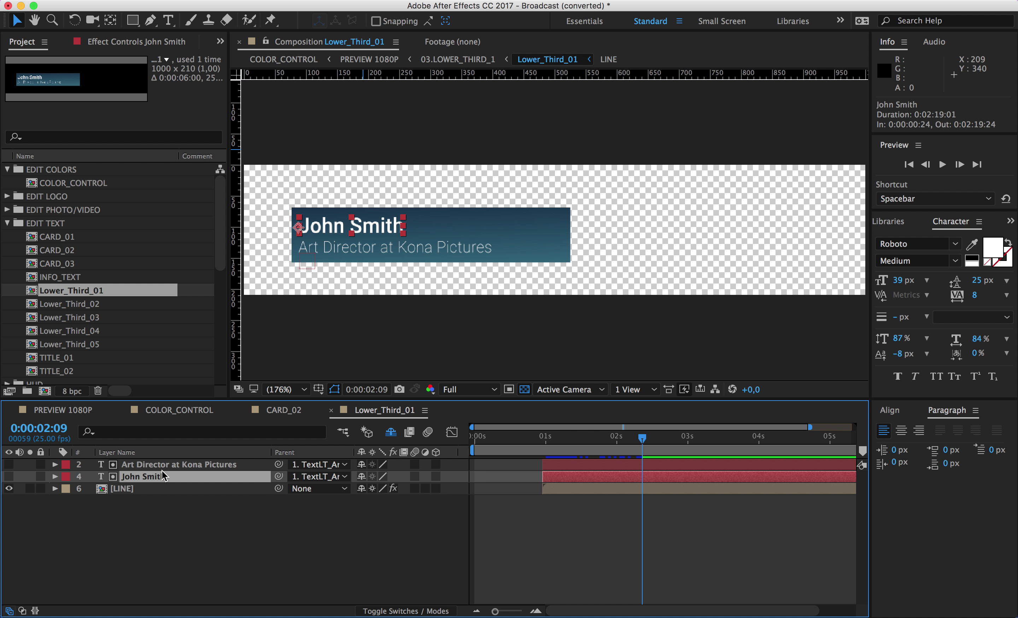
left_click(167, 465)
left_click(159, 477)
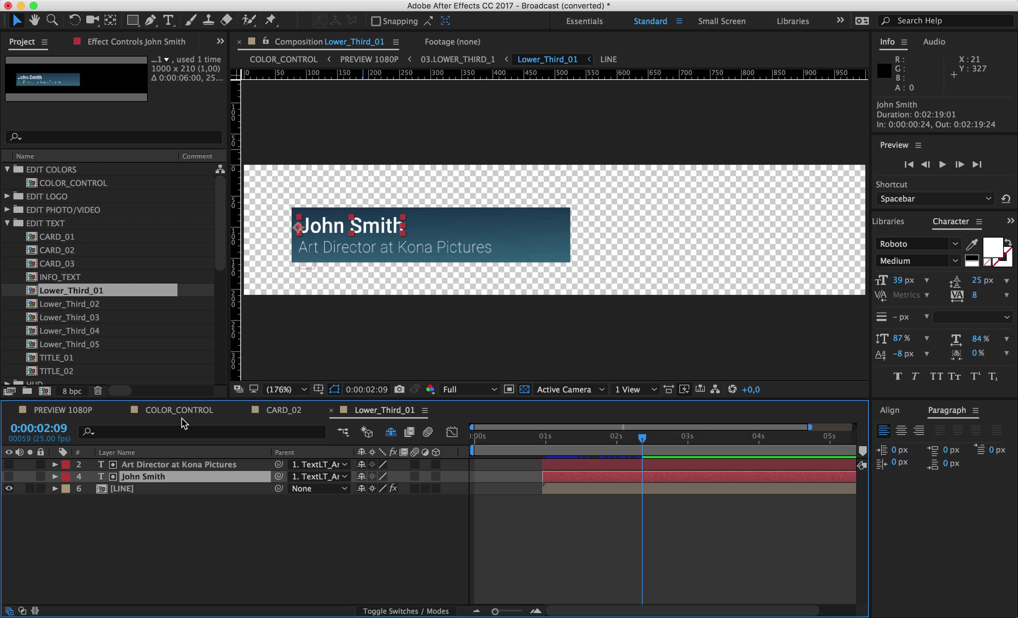
Retype the lower third's name line with a new person's name.
double_click(325, 228)
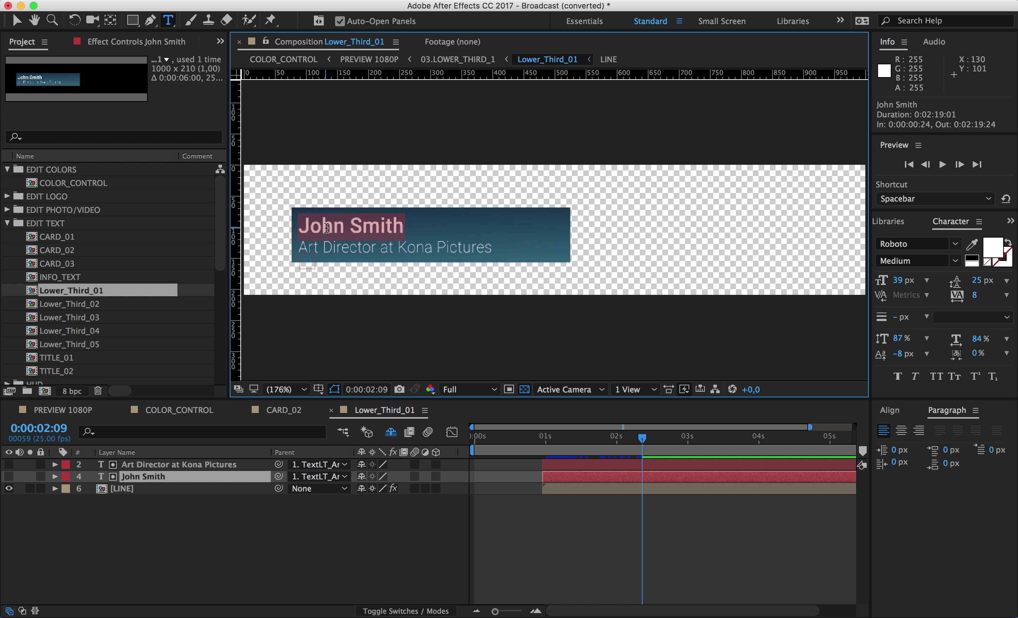
type("S")
key("BackSpace")
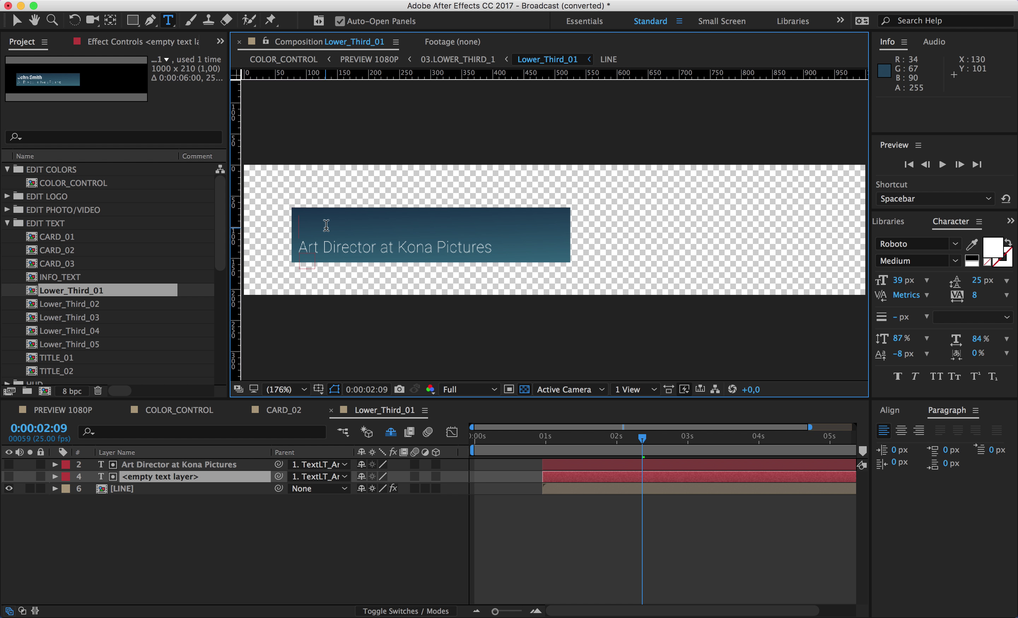
type("Sara Paulsen")
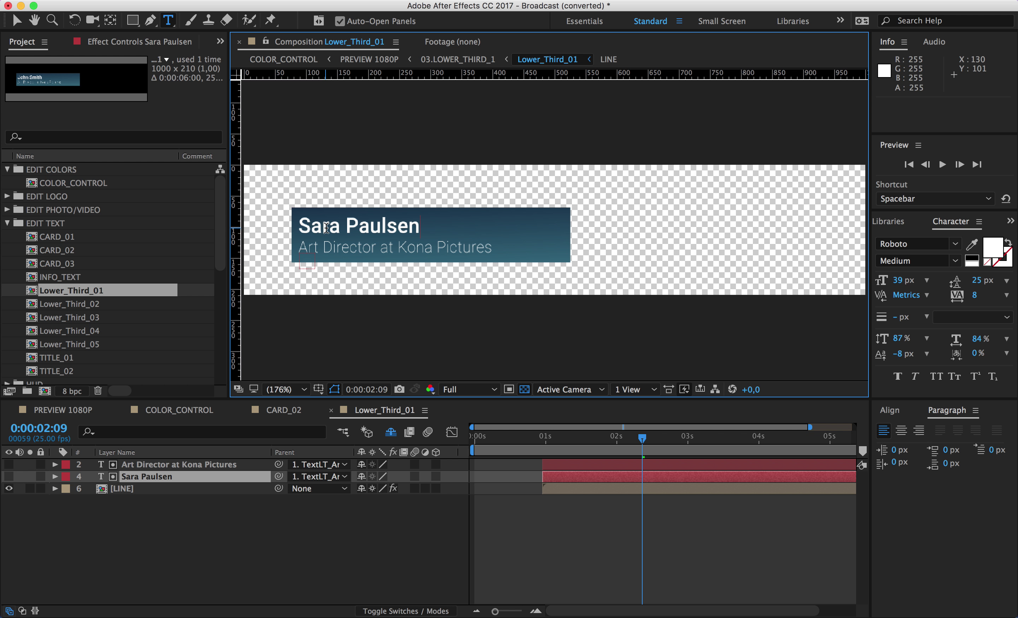
left_click(22, 21)
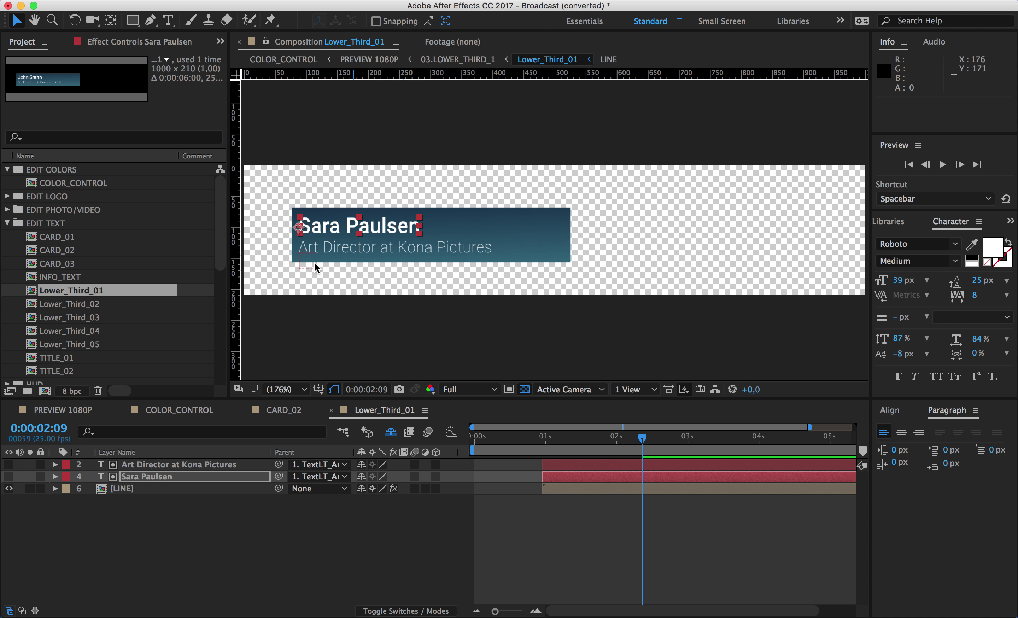
Narrow the background box to fit the name and play through the animation.
left_click(144, 489)
left_click_drag(571, 235, 518, 236)
left_click_drag(618, 443, 734, 458)
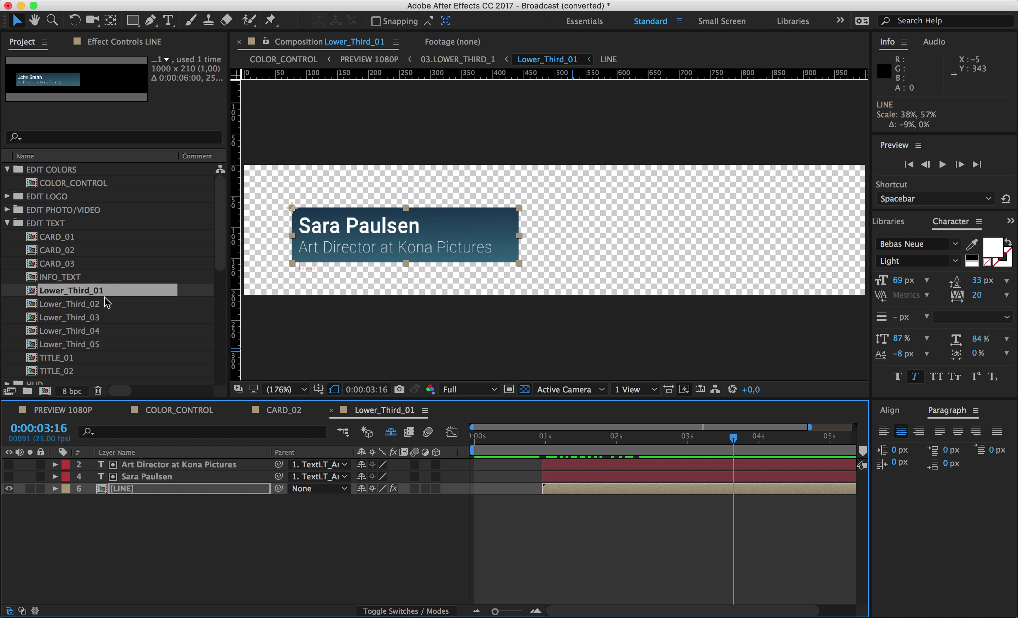
Open Lower_Third_03 at its fully-in frame and type a different person's name into the name line.
left_click(94, 322)
left_click(95, 335)
left_click(94, 319)
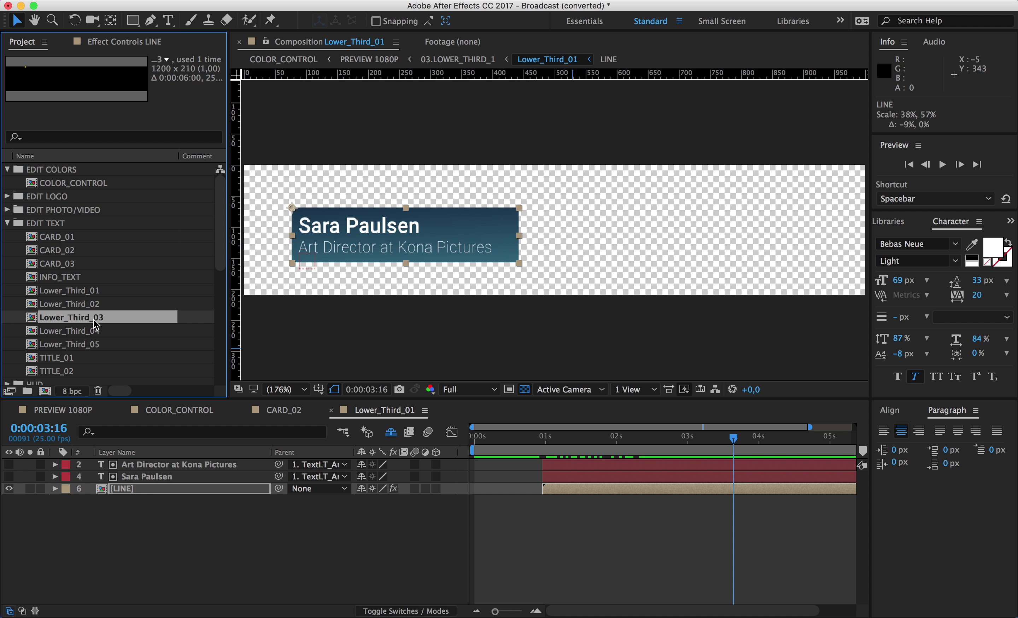
double_click(94, 318)
left_click_drag(521, 444, 710, 444)
left_click(164, 486)
double_click(394, 199)
type("Ca")
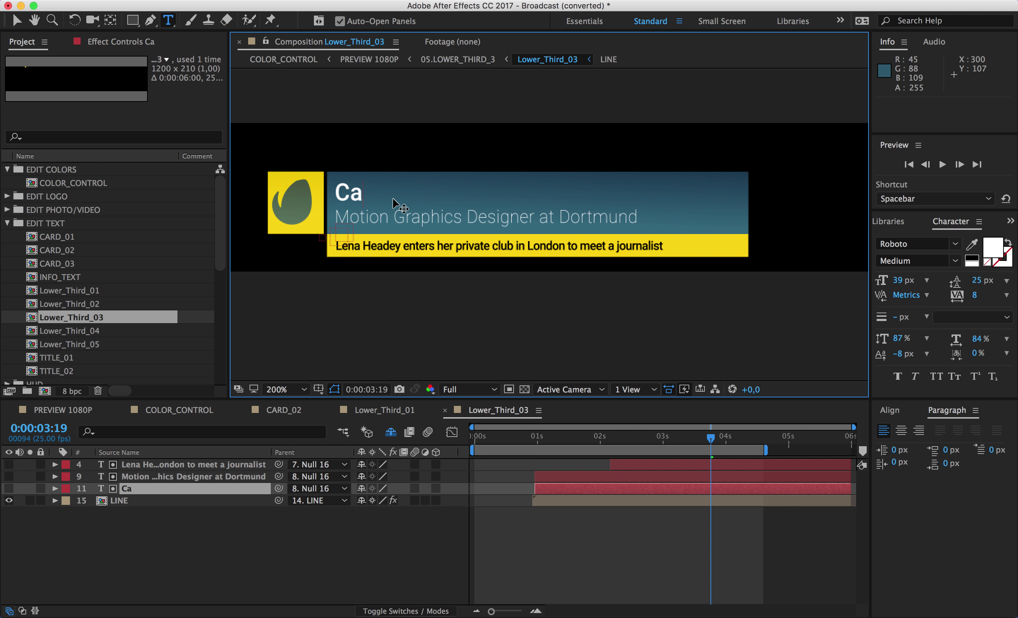
type("rl Johnson")
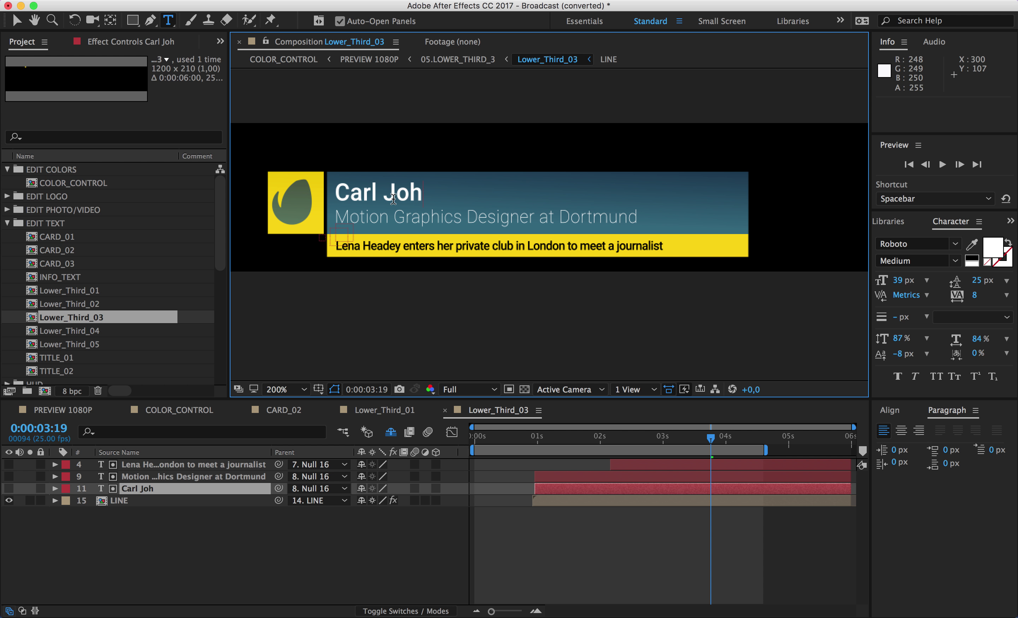
left_click(21, 23)
Open TITLE_01 and change the large outlined POLITICS title to WEATHER.
left_click(61, 360)
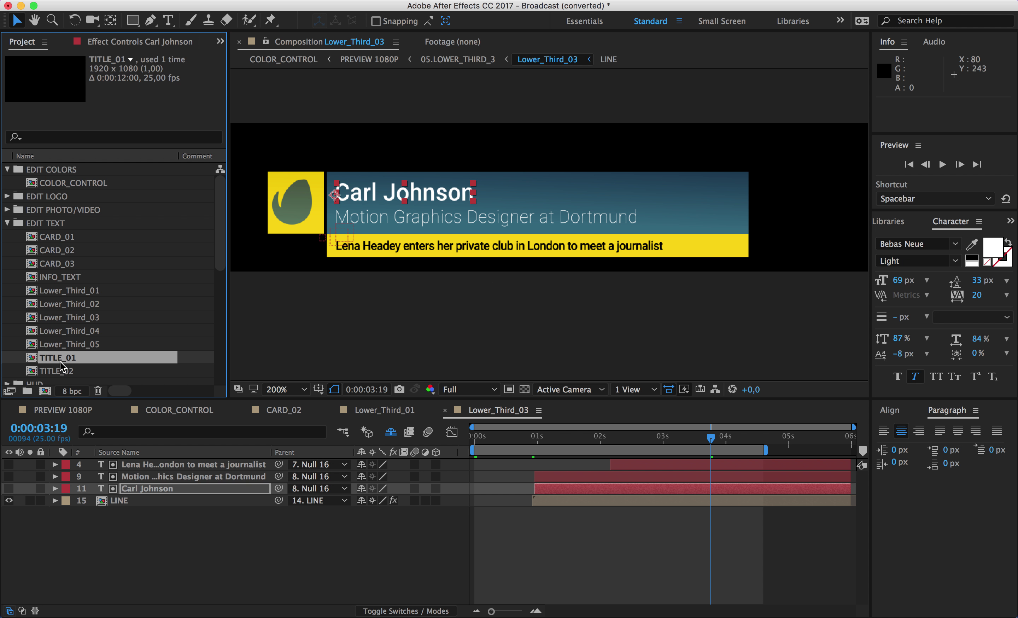
double_click(60, 360)
left_click_drag(604, 437, 692, 437)
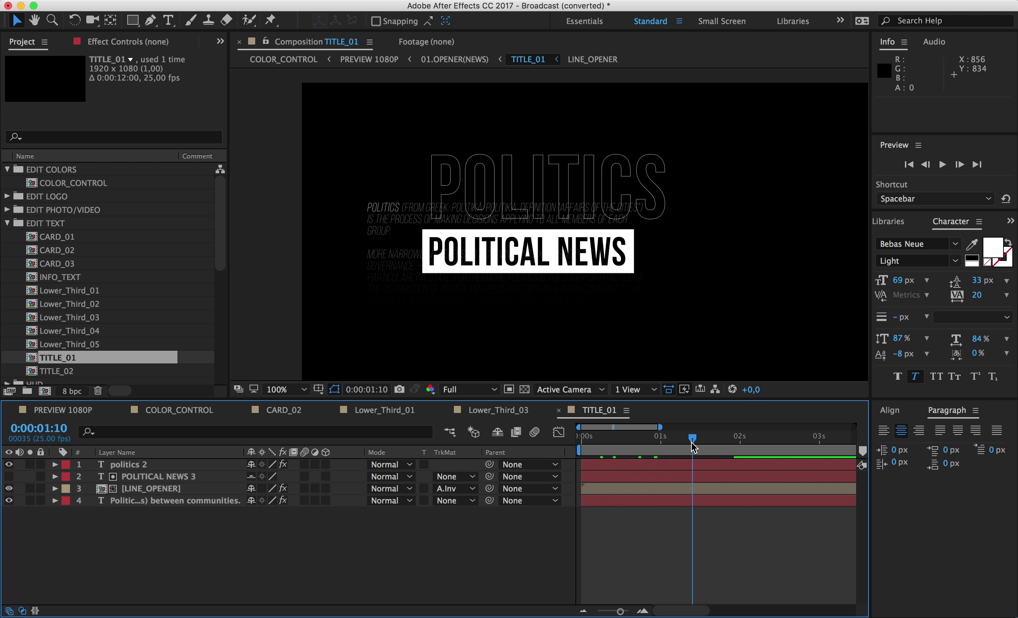
double_click(481, 171)
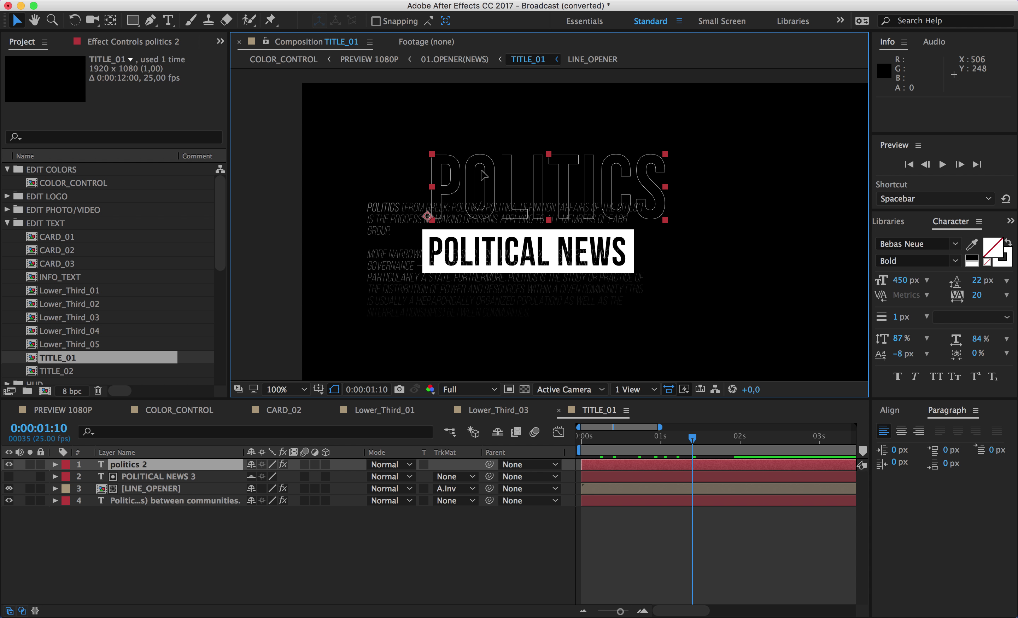
type("WEATHER")
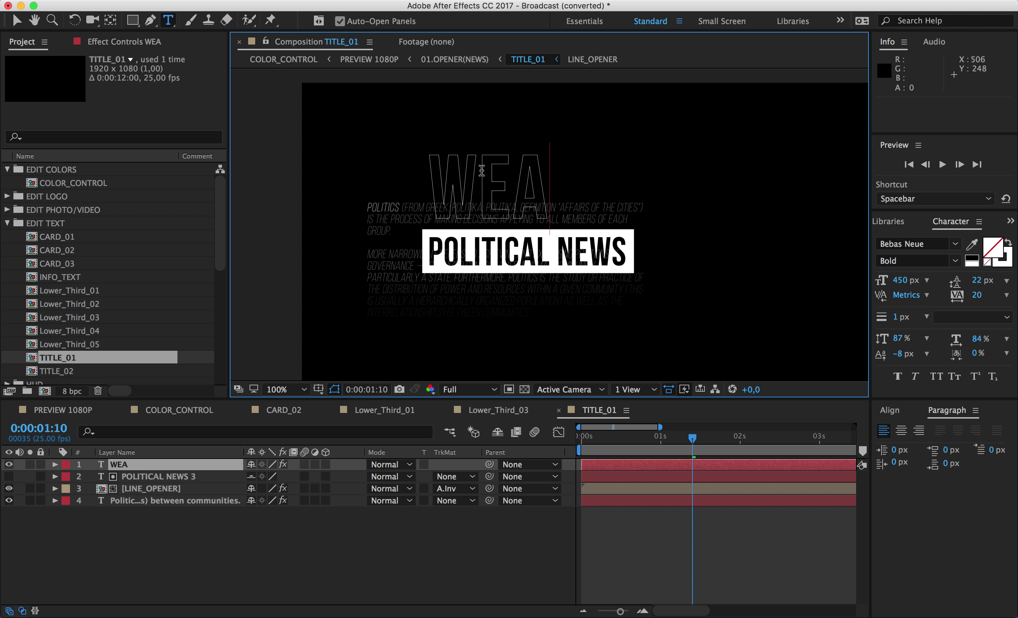
left_click(16, 21)
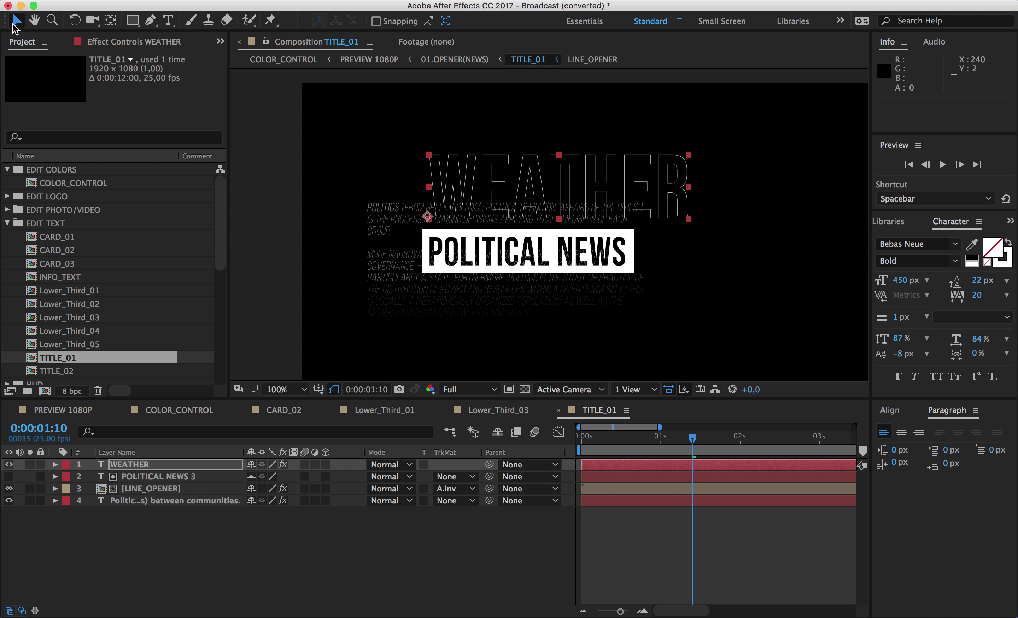
Retype the POLITICAL NEWS label as WEATHER NEWS.
left_click(165, 477)
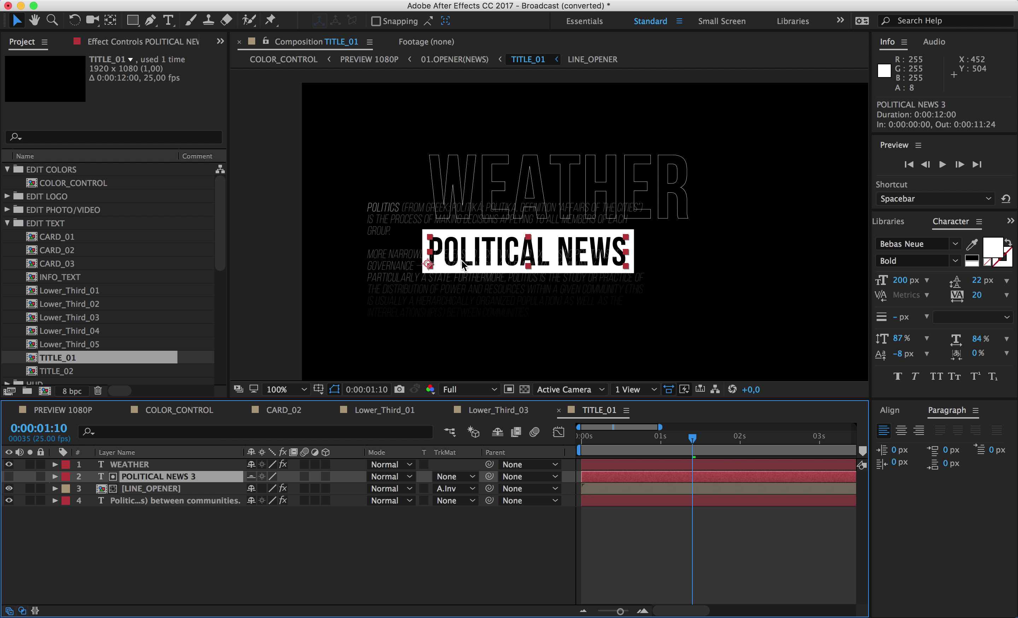
double_click(483, 259)
type("W")
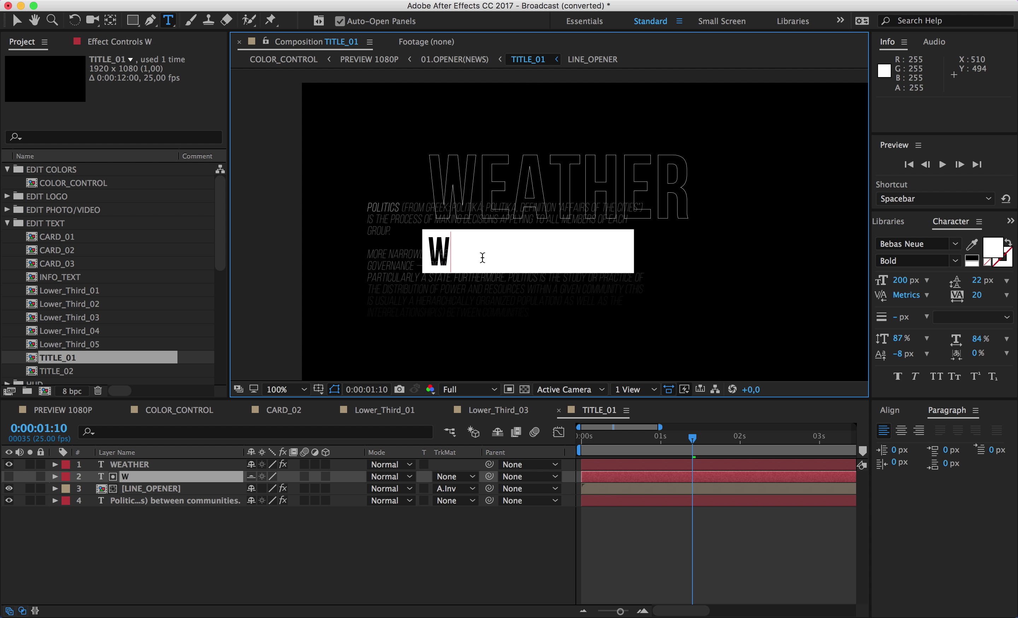
type("EATHER N")
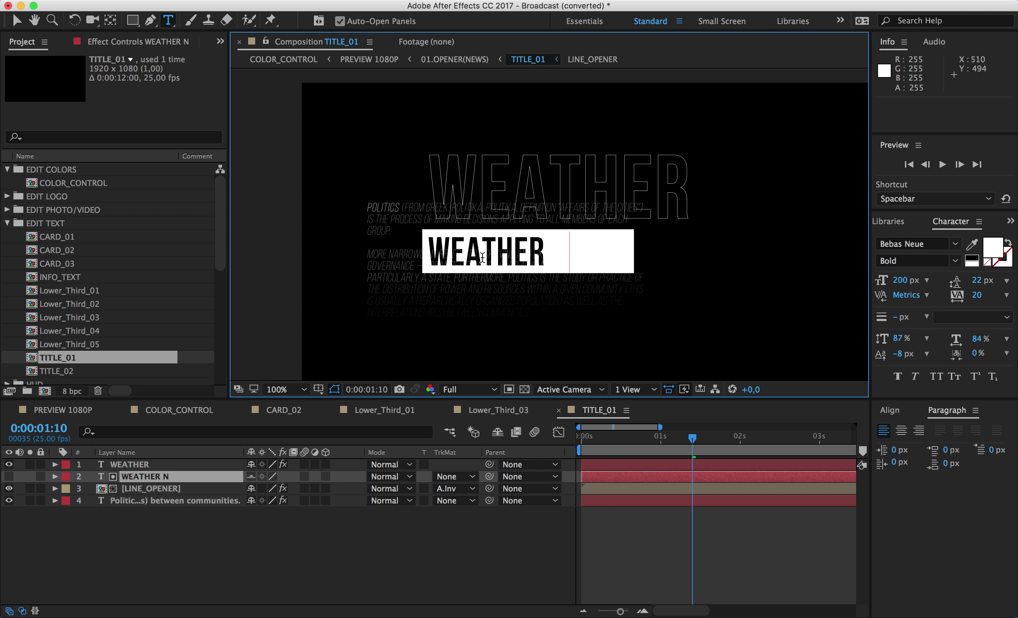
type("EWS")
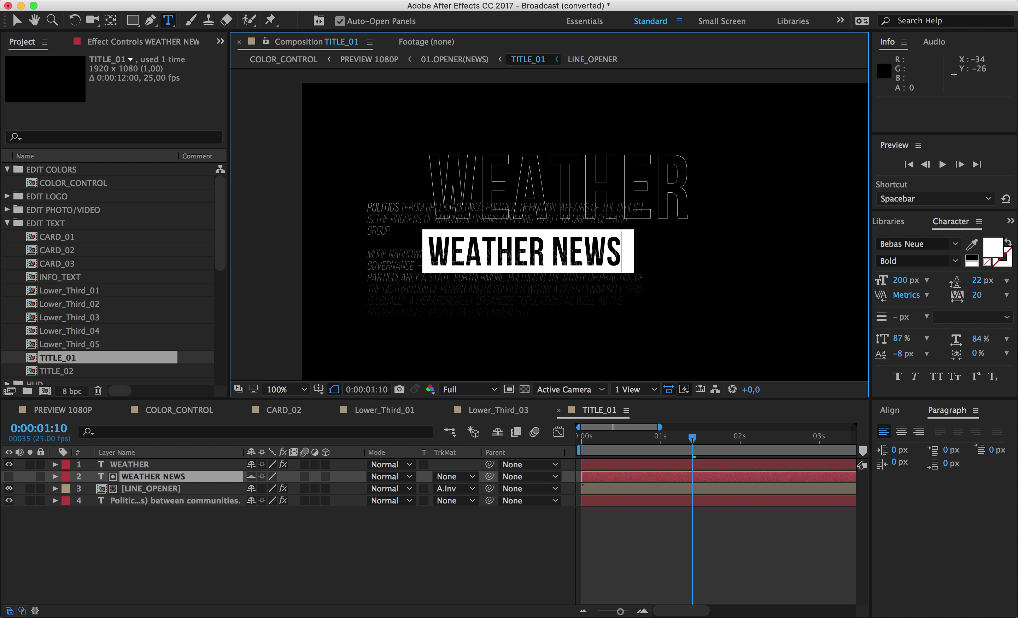
Narrow the LINE_OPENER white box to fit WEATHER NEWS.
left_click(18, 21)
left_click(192, 488)
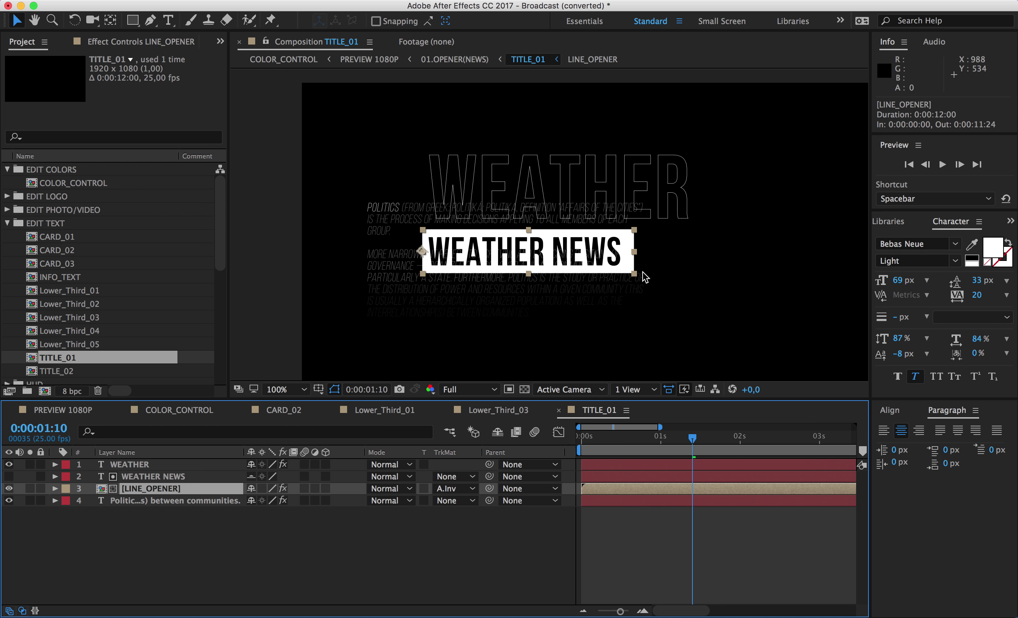
mouse_move(633, 259)
left_mouse_down()
mouse_move(736, 260)
mouse_move(626, 258)
left_mouse_up()
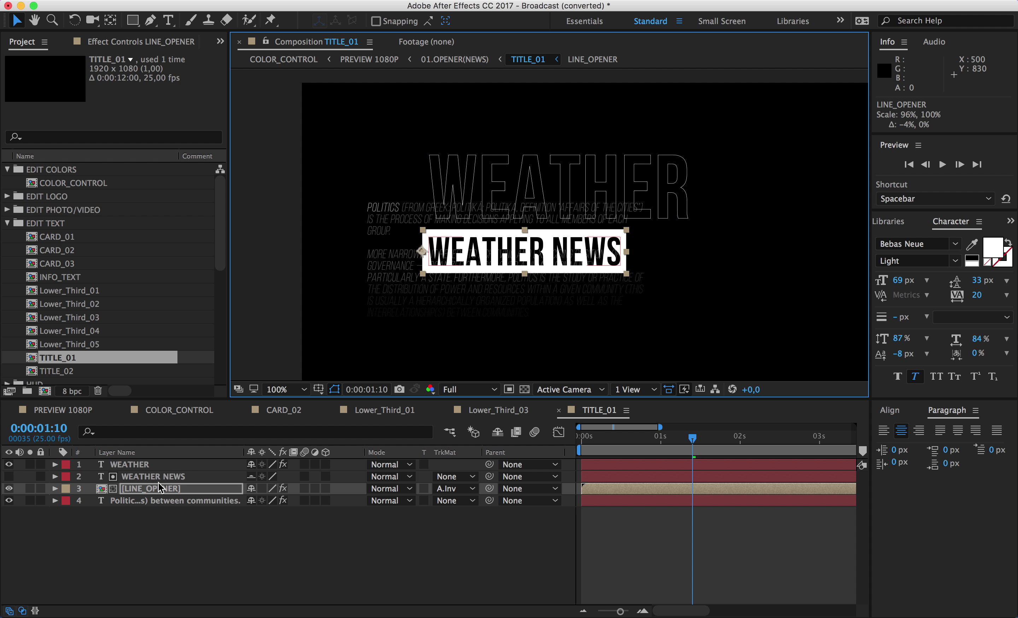
Replace POLITICS at the start of the paragraph with 'Weather' and review it in PREVIEW 1080P.
left_click(174, 503)
double_click(386, 210)
left_click(386, 207)
double_click(387, 206)
type("Weathe")
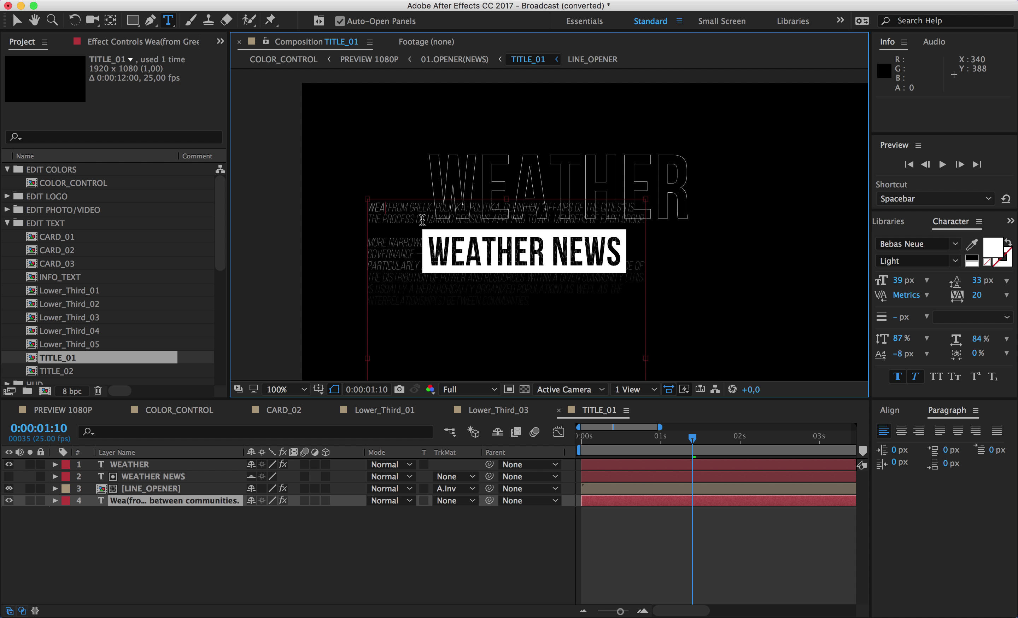
type("r")
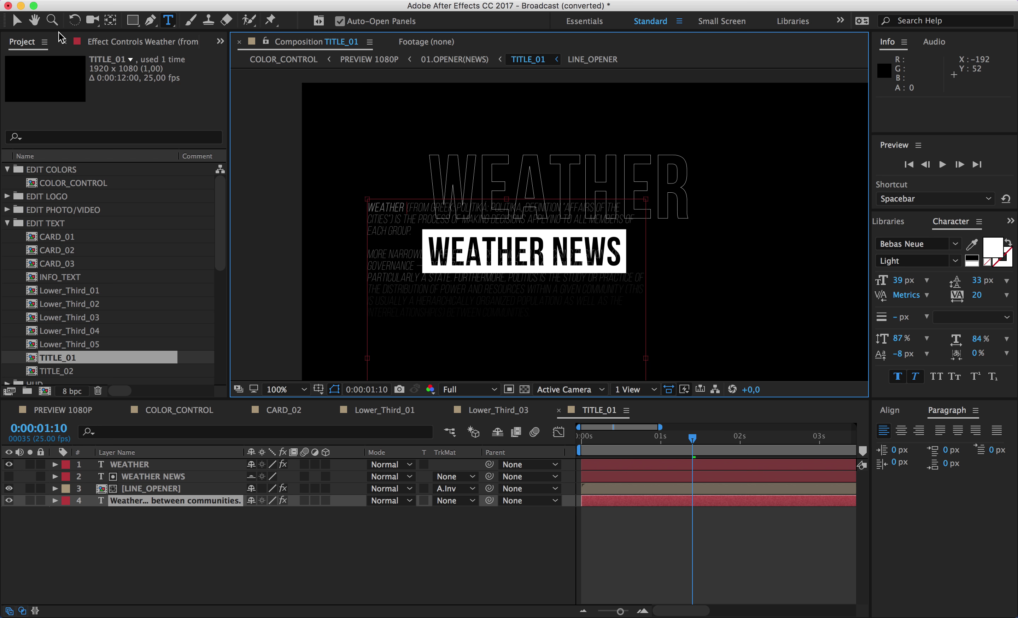
left_click(17, 21)
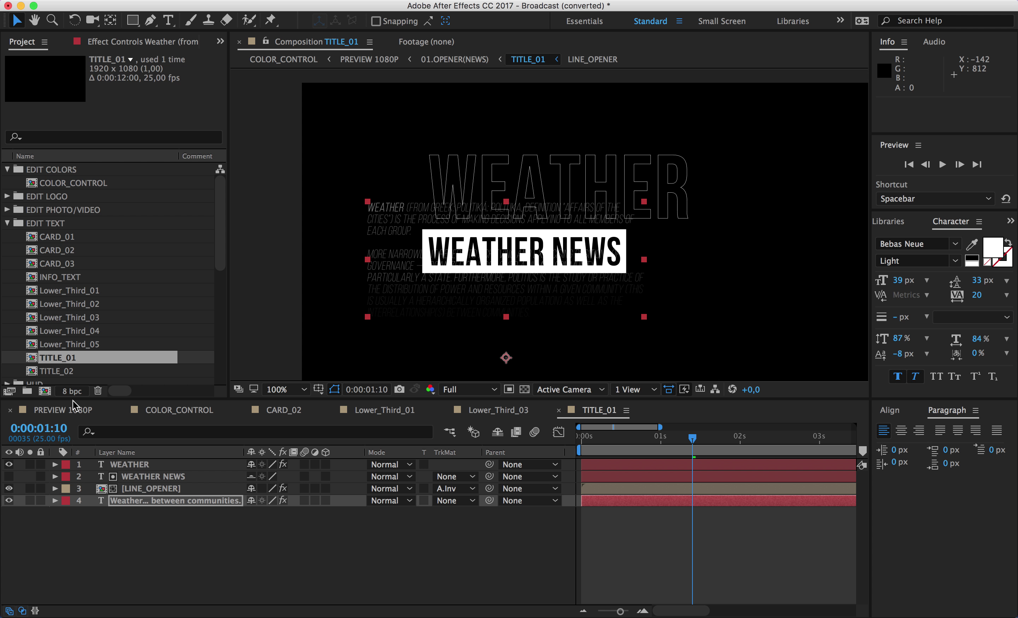
left_click(68, 410)
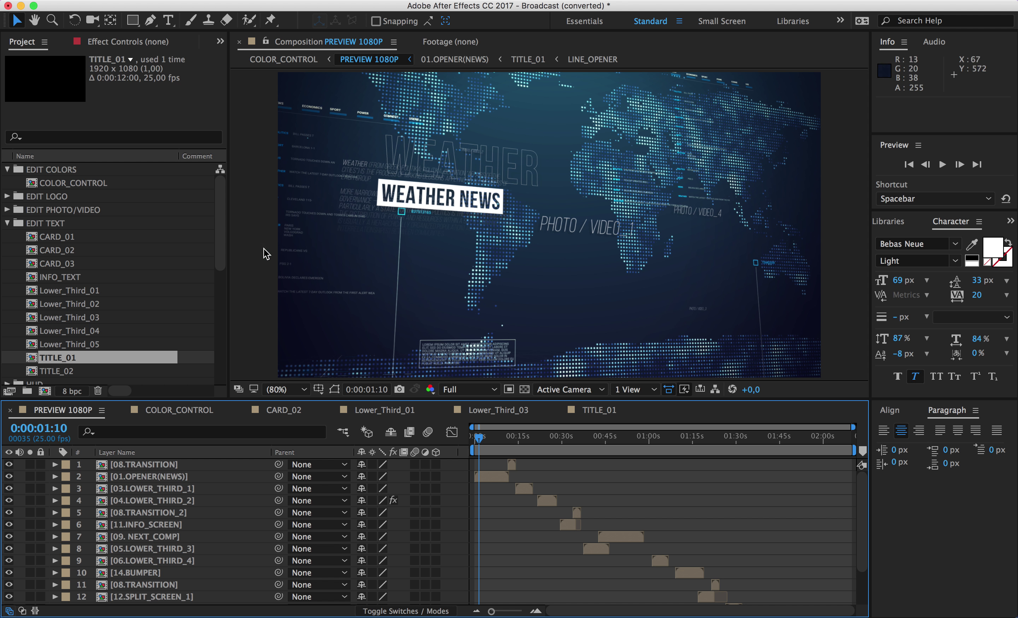
scroll(213, 267, "down", 3)
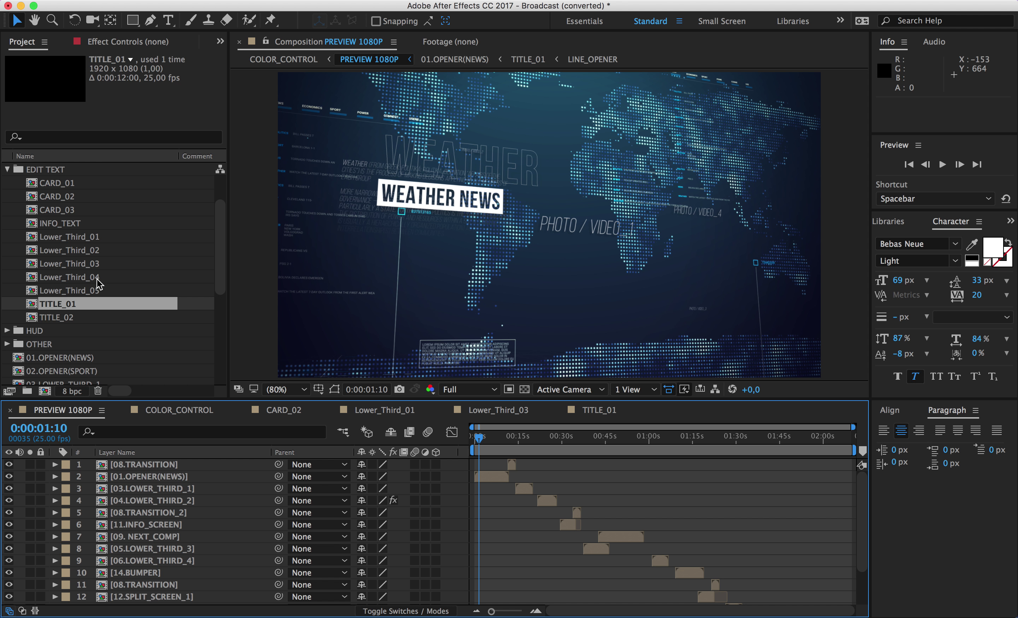
In Lower_Third_05 at 0:00:02:08, retype the BREAKING NEWS headline as TOP NEWS, then bring up the tutorial.
double_click(83, 291)
left_click_drag(499, 443, 624, 438)
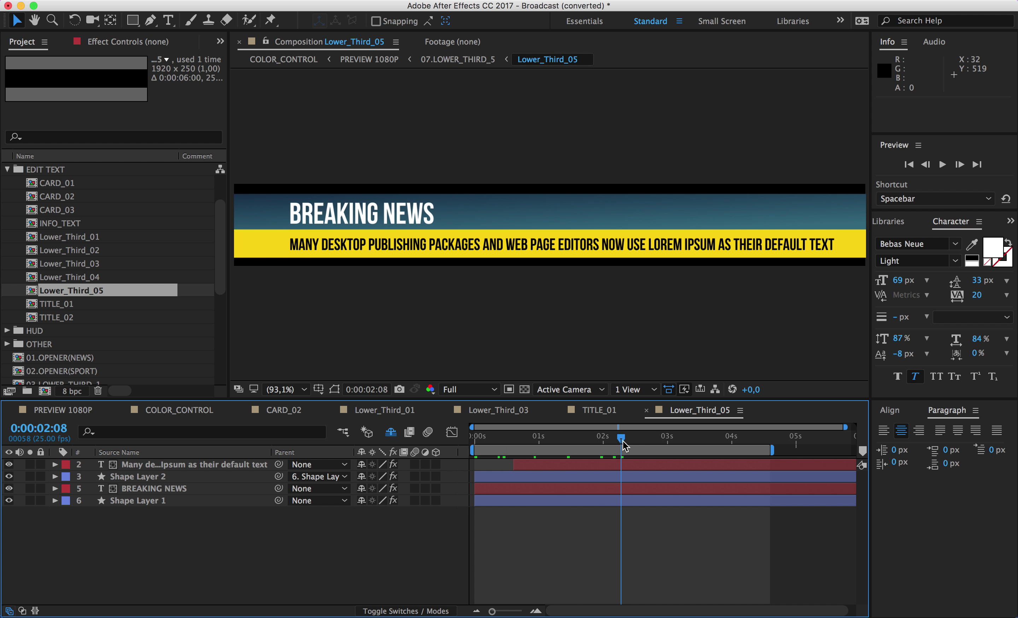
left_click(152, 490)
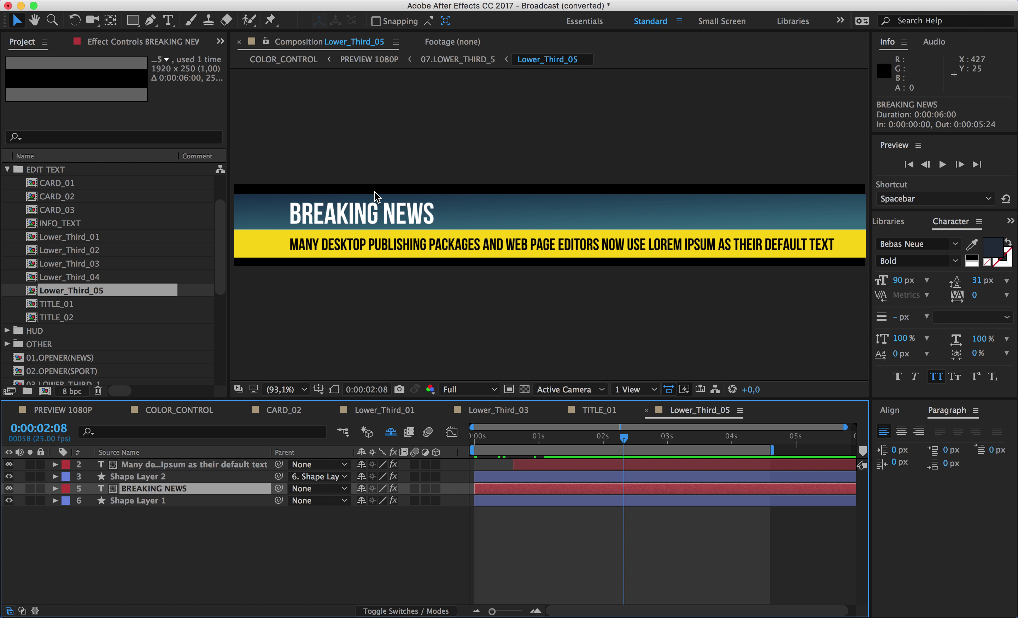
double_click(336, 213)
type("TOP NEWS")
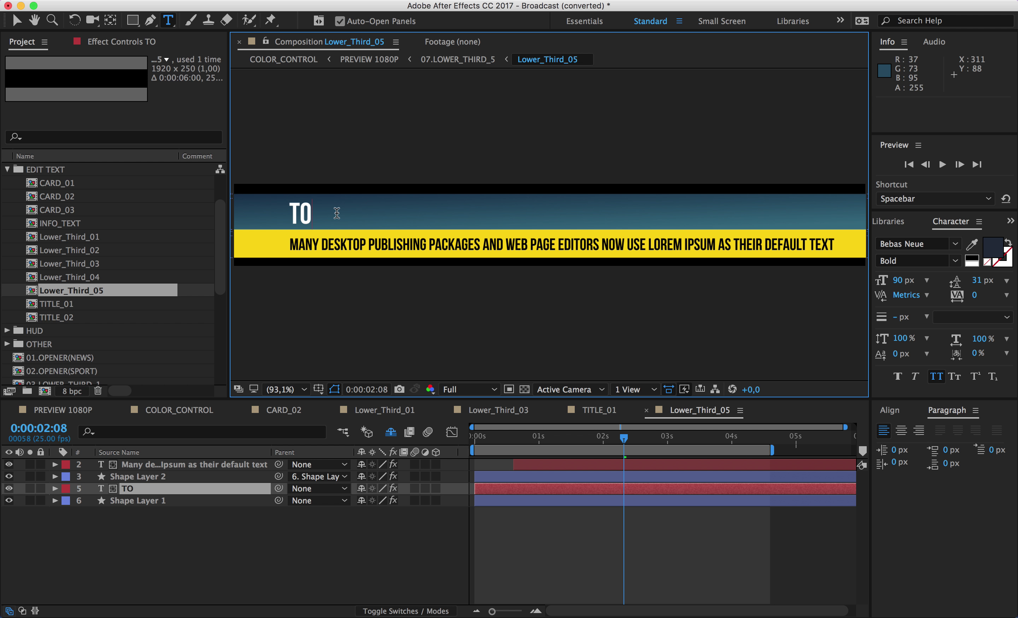
left_click(17, 19)
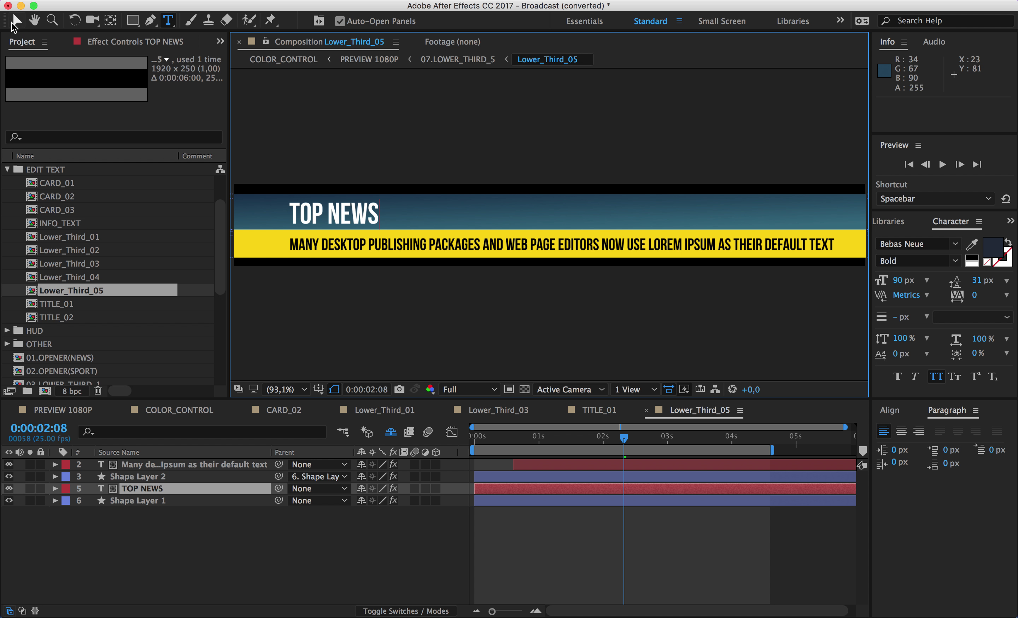
key("super+Tab")
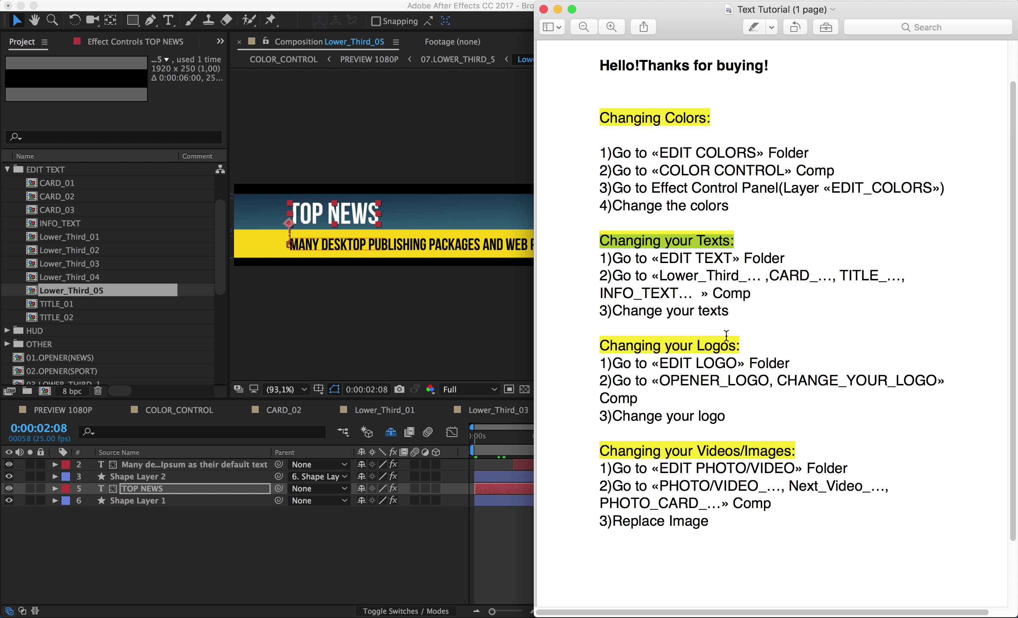
Note the logo instructions, open CHANGE_YOUR_LOGO from EDIT LOGO and move the LOGO.ai layer.
left_click(677, 347)
key("super+Tab")
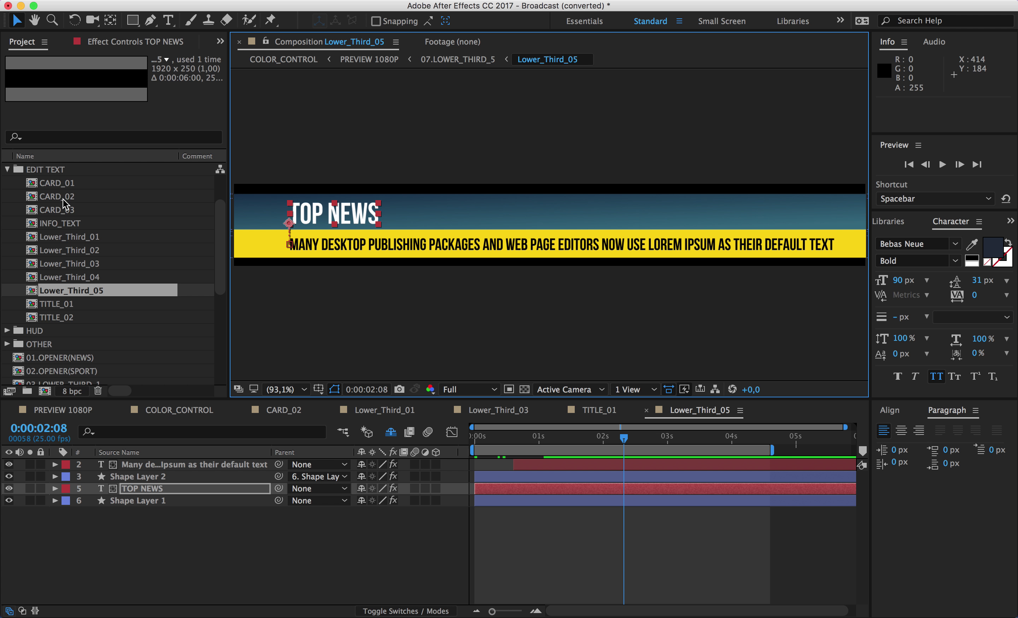
scroll(61, 198, "up", 3)
left_click(7, 196)
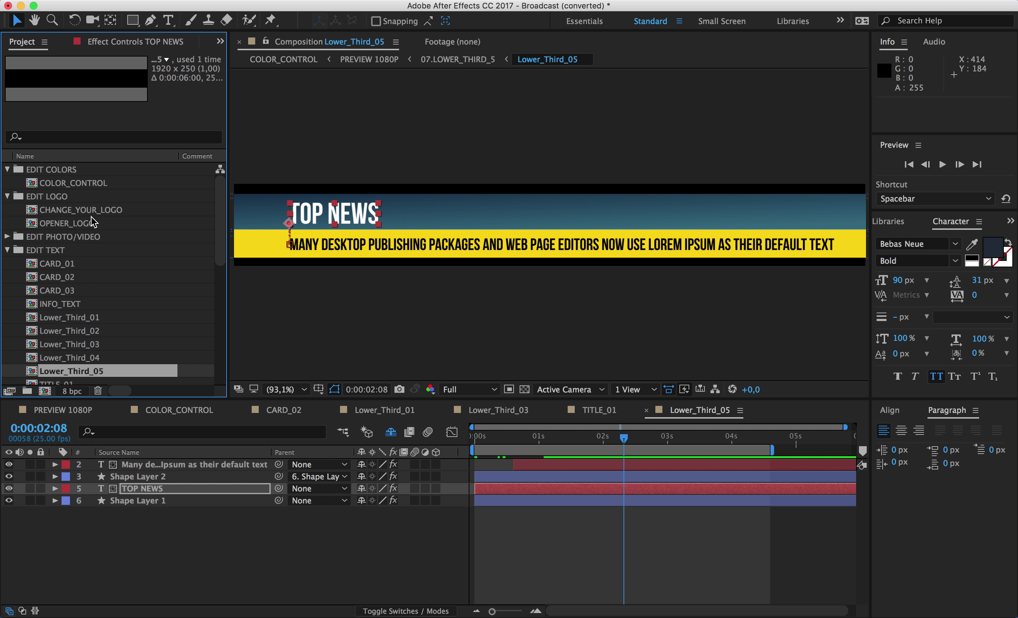
left_click(82, 212)
double_click(80, 211)
left_click_drag(445, 284, 635, 335)
Check the logo in PREVIEW 1080P's lower third and consult the tutorial again.
left_click(46, 411)
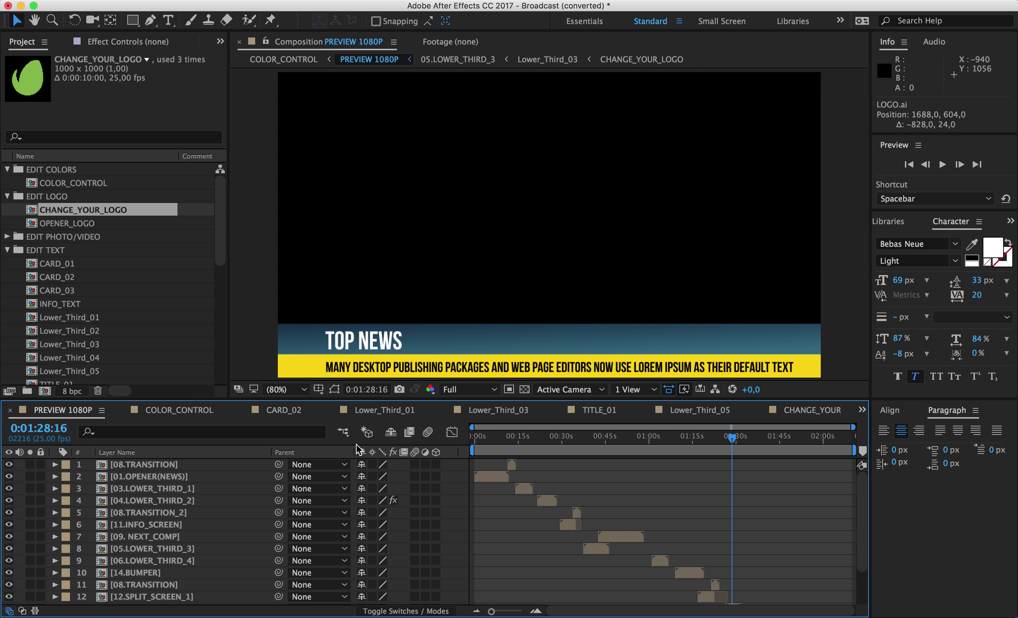
mouse_move(584, 441)
left_mouse_down()
mouse_move(545, 441)
mouse_move(595, 444)
left_mouse_up()
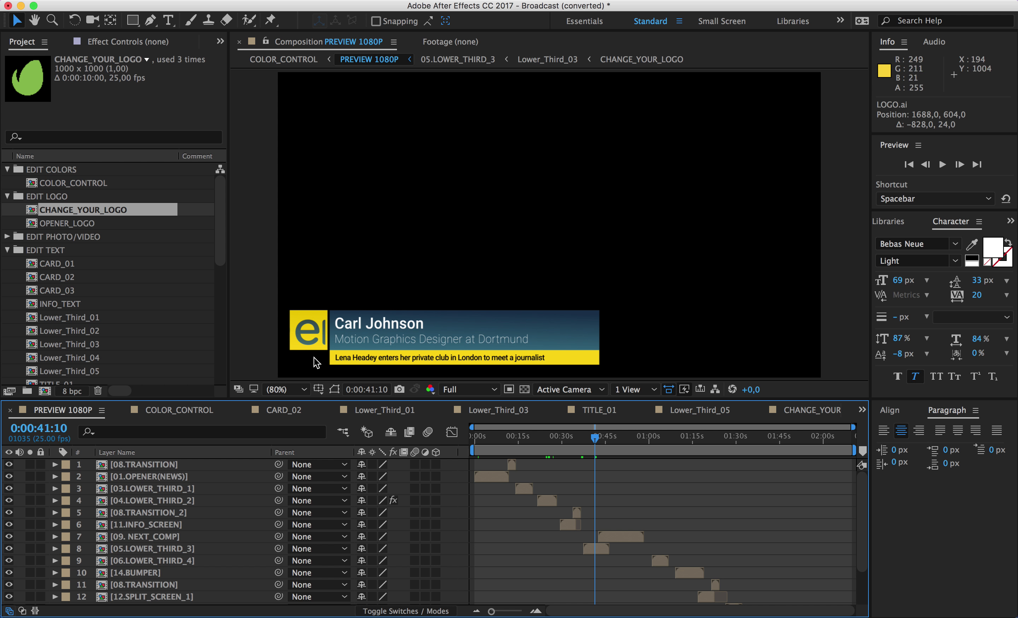
key("super+Tab")
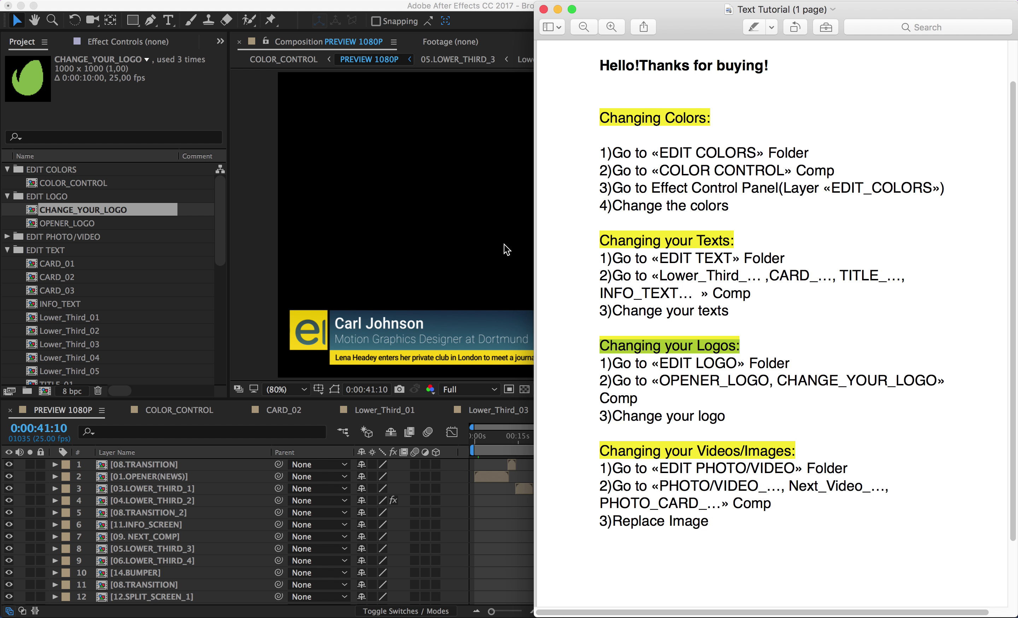
key("super+Tab")
key("super+Tab")
key("super+Tab")
key("super+Tab")
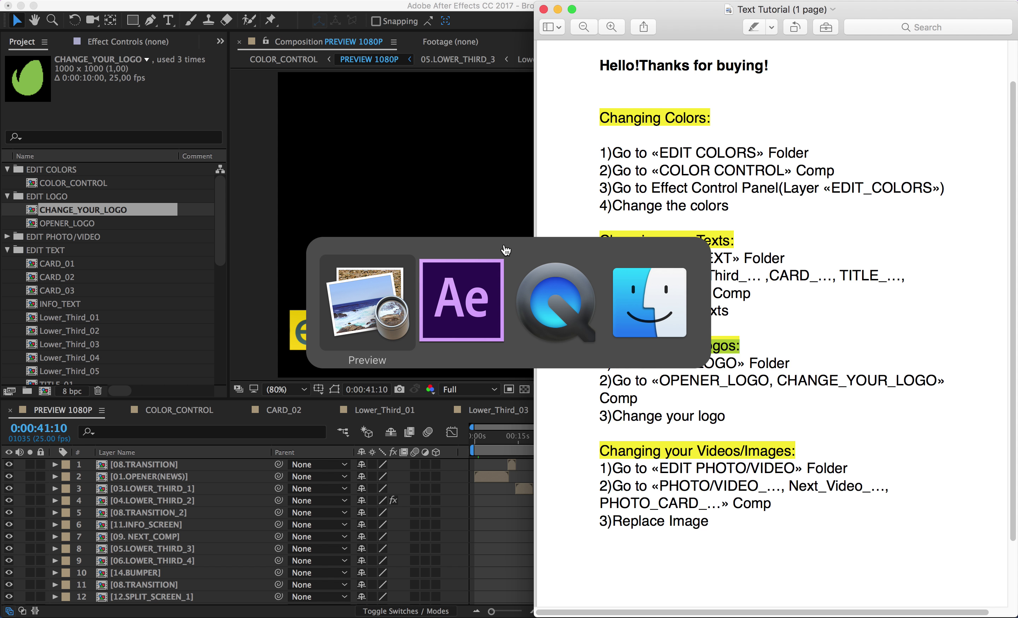
key("super+Tab")
Centre LOGO.ai at 480,360, confirm it in PREVIEW 1080P, and close three extra composition tabs.
left_click(808, 410)
left_click_drag(555, 316, 342, 273)
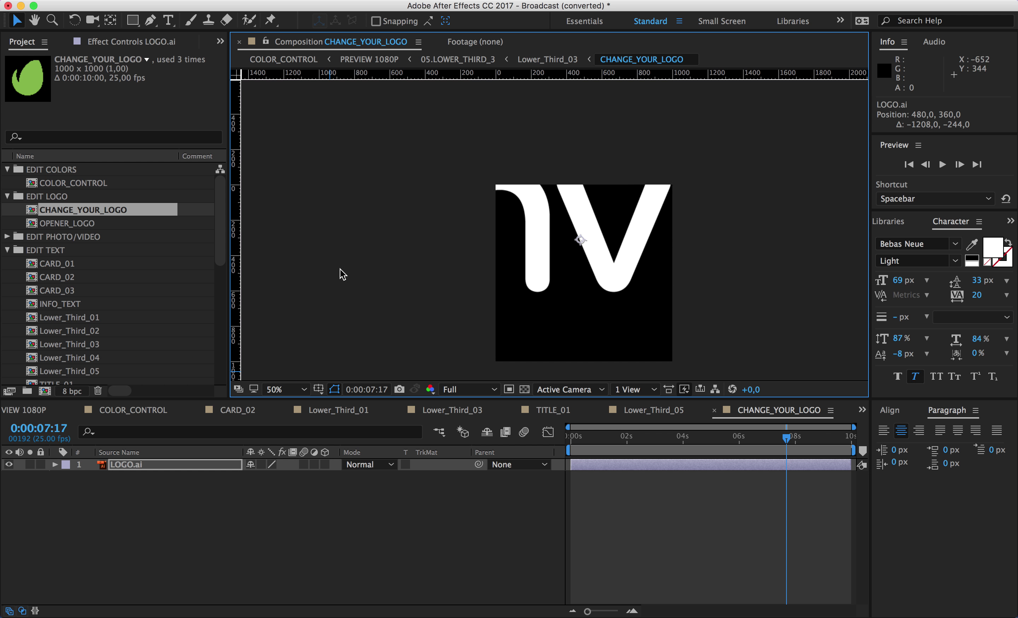
left_click(19, 410)
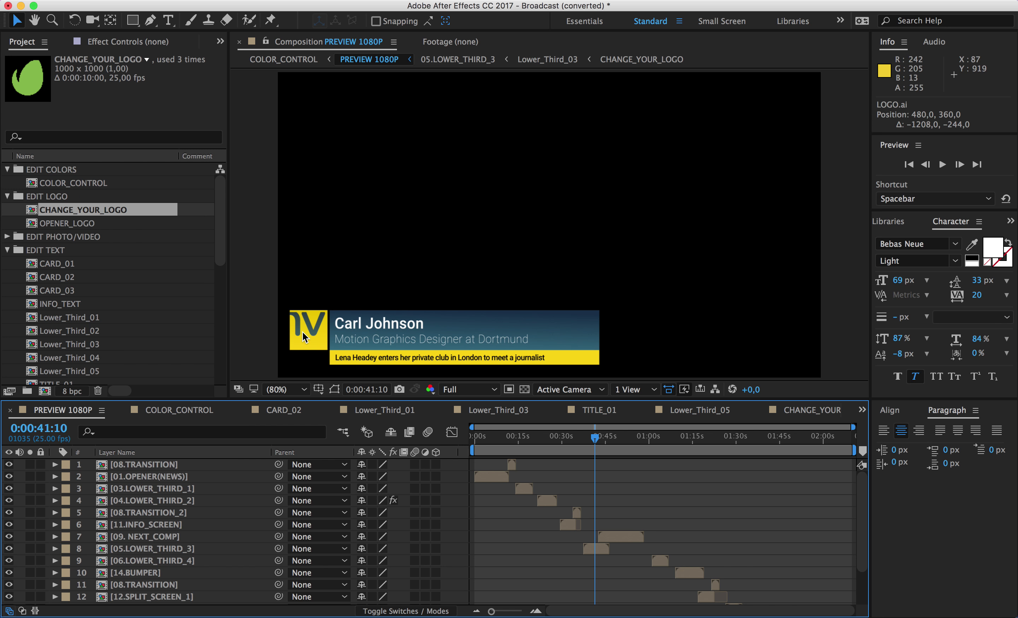
left_click(122, 410)
left_click(122, 411)
left_click(122, 410)
left_click(122, 410)
left_click(122, 410)
left_click(122, 411)
double_click(68, 223)
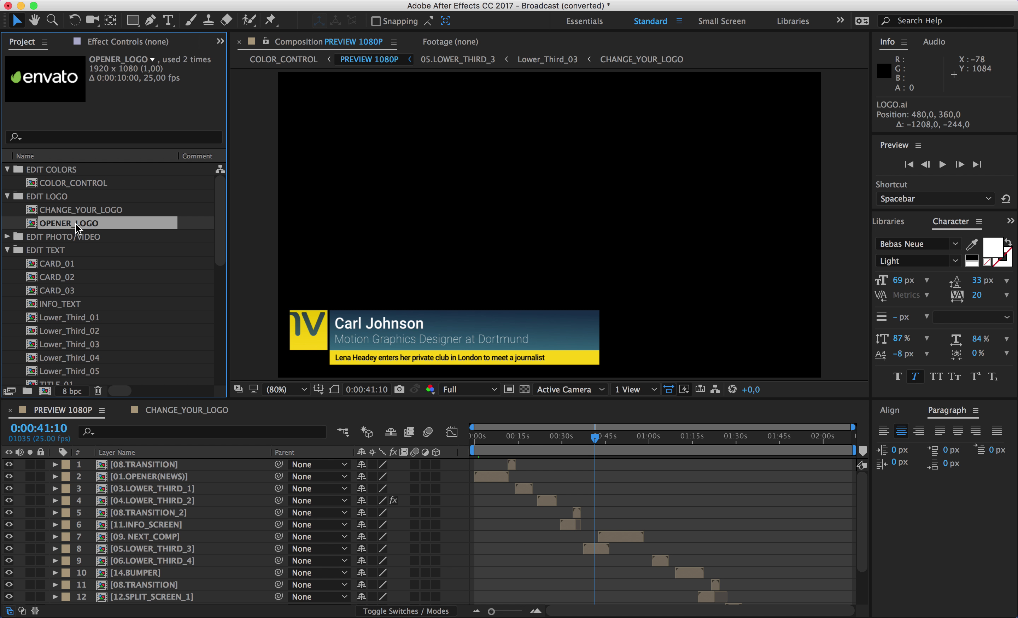
left_click(589, 438)
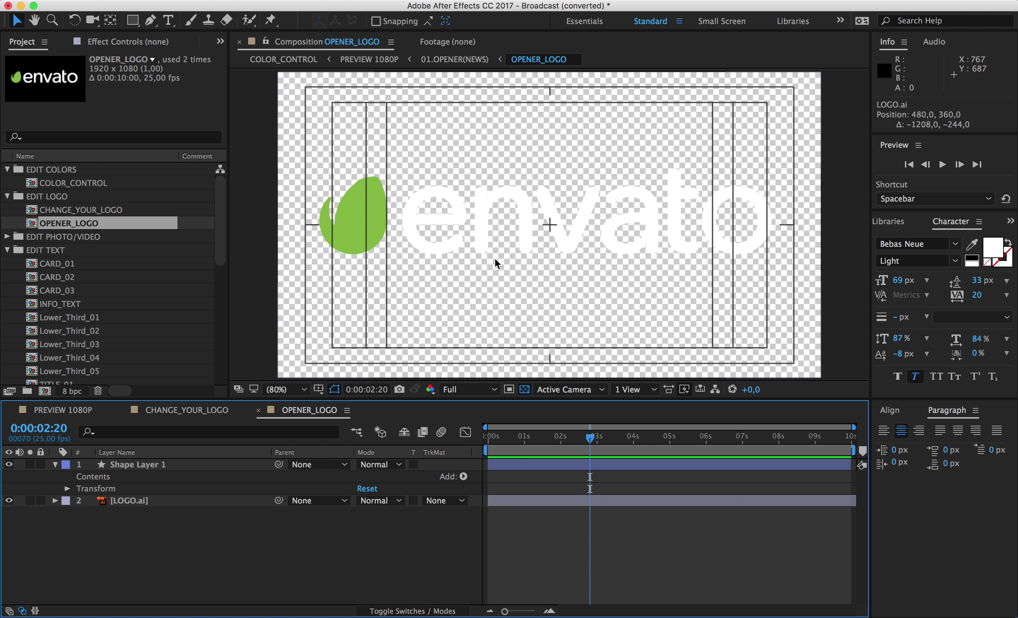
left_click(153, 468)
left_click(145, 515)
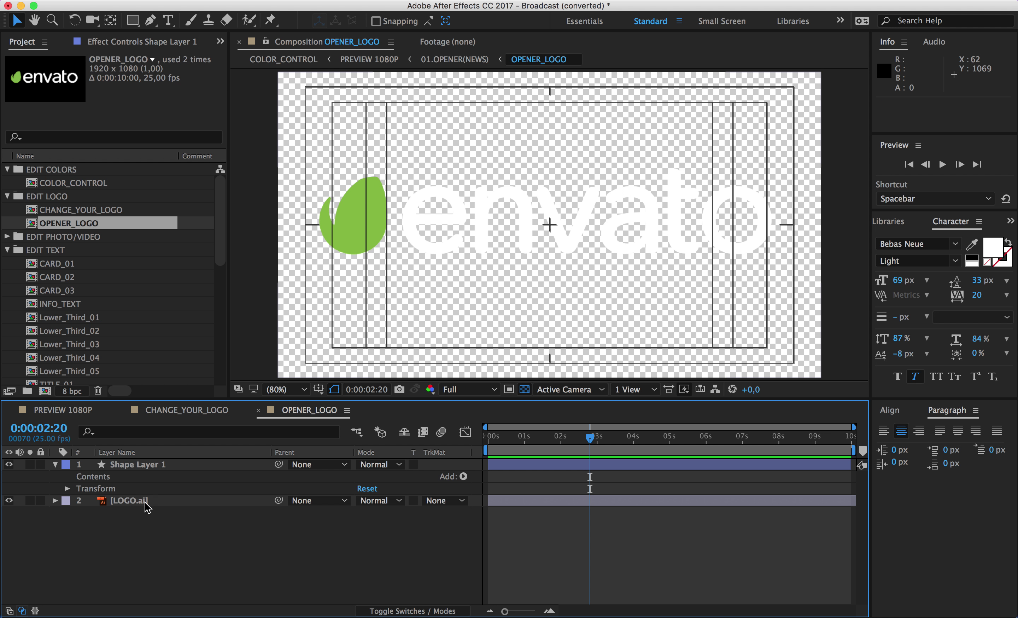
left_click(145, 501)
key("s")
left_click_drag(376, 513, 420, 512)
left_click(77, 414)
left_click_drag(514, 437, 503, 442)
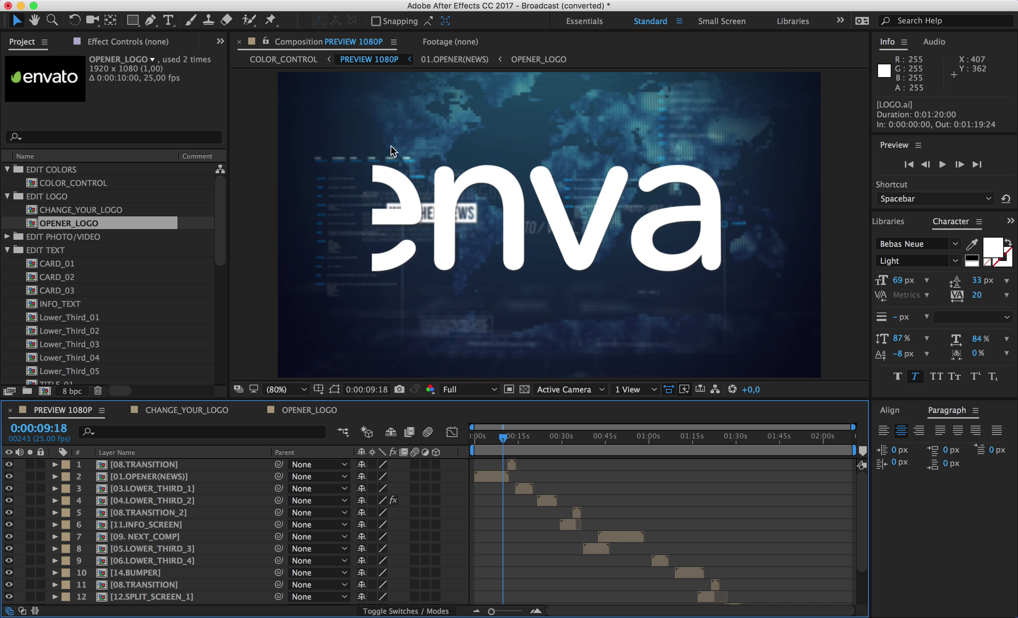
key("super+Tab")
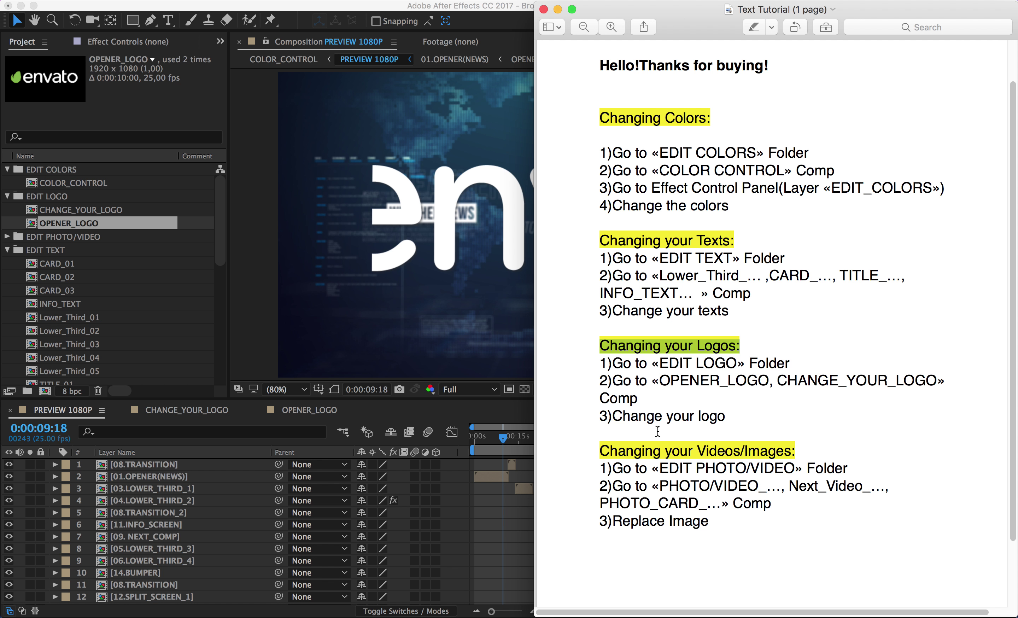
triple_click(667, 452)
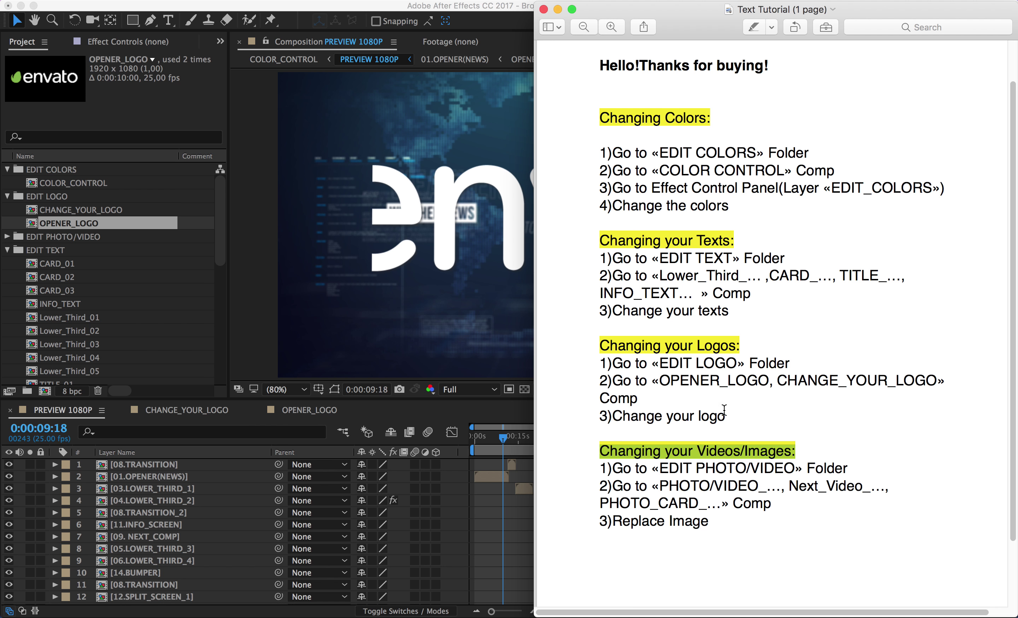
scroll(729, 474, "down", 3)
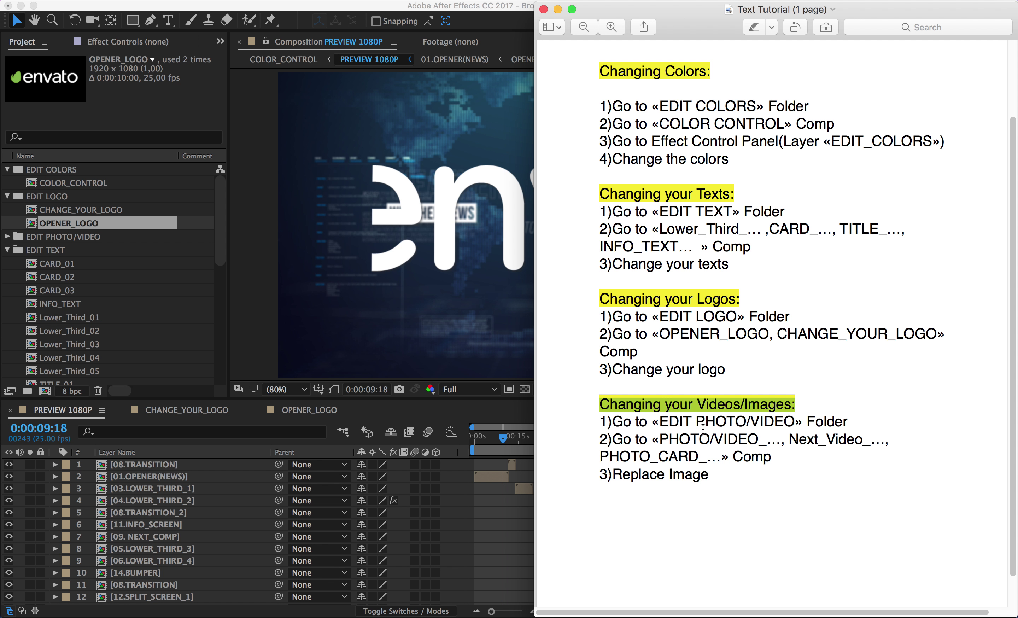
key("super+Tab")
Collapse the EDIT TEXT, EDIT LOGO and EDIT COLORS folders and expand EDIT PHOTO/VIDEO.
scroll(144, 248, "down", 5)
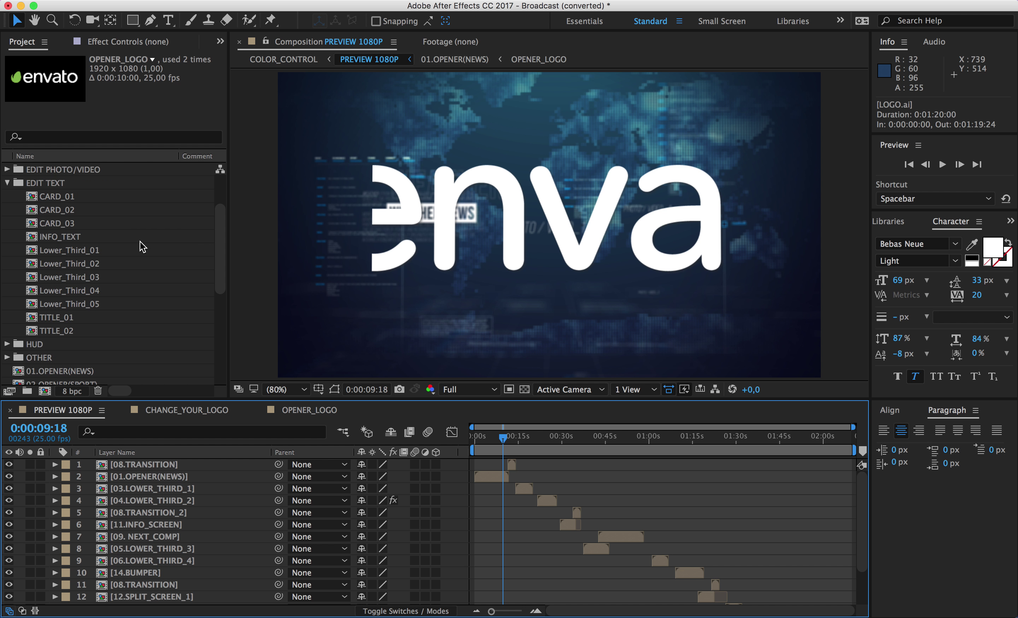
scroll(138, 256, "up", 5)
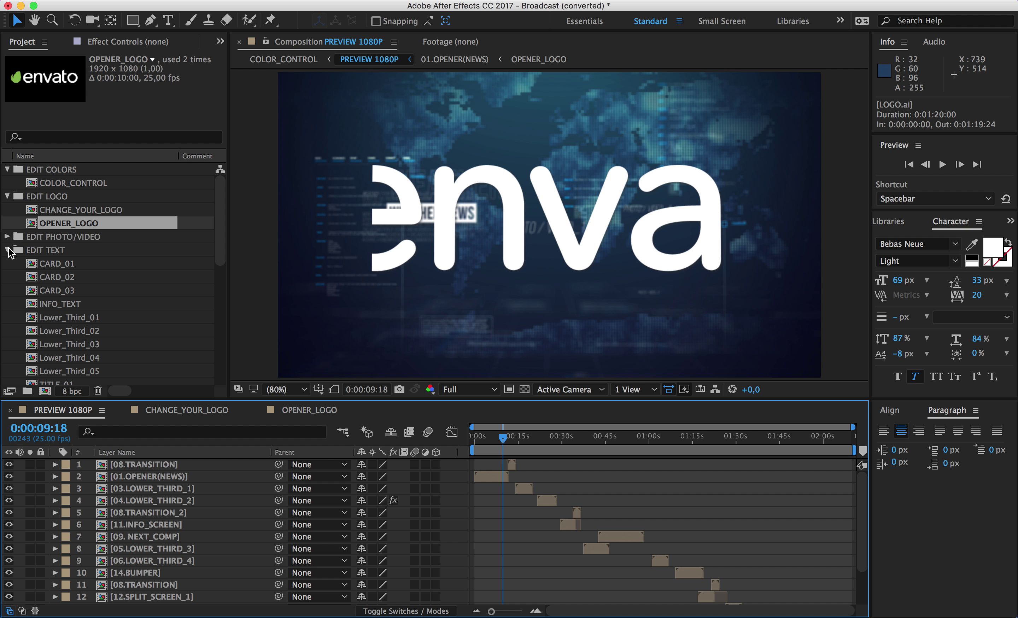
left_click(7, 250)
left_click(7, 196)
left_click(7, 169)
left_click(49, 197)
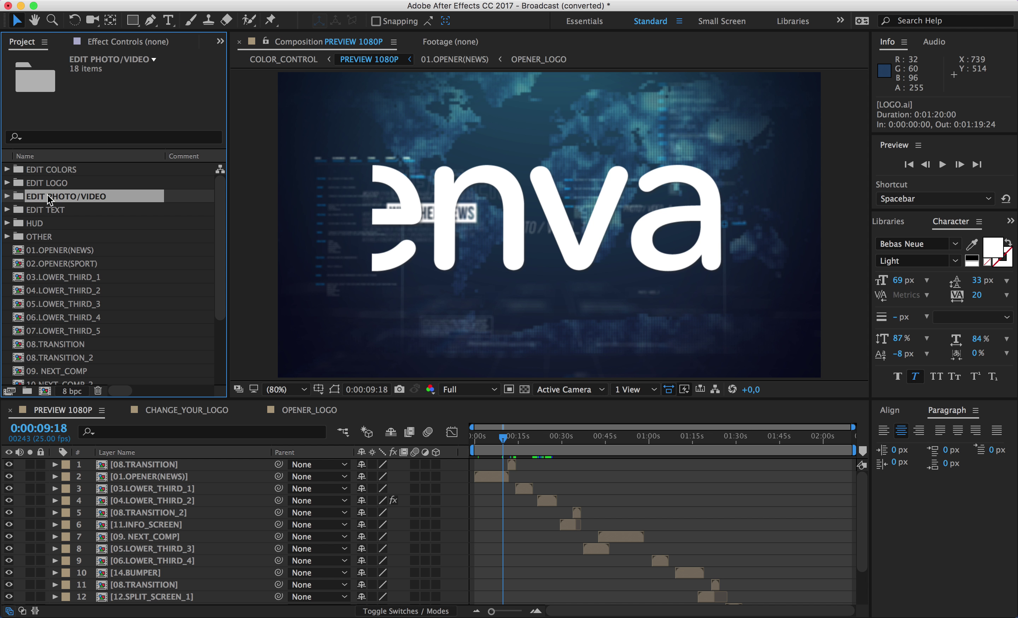
left_click(7, 196)
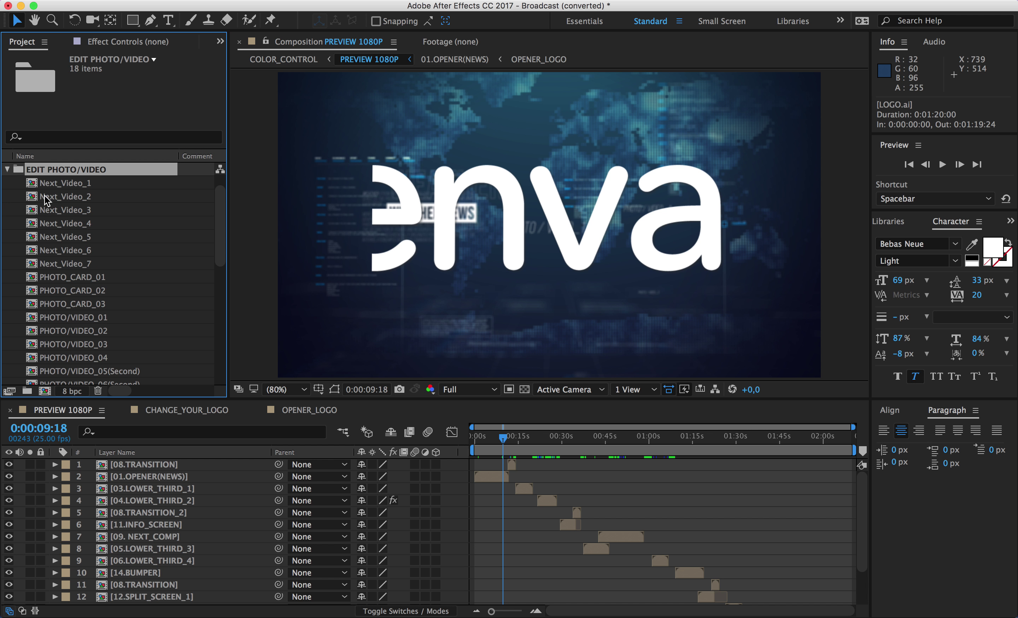
left_click(64, 183)
double_click(64, 183)
scroll(128, 366, "down", 10)
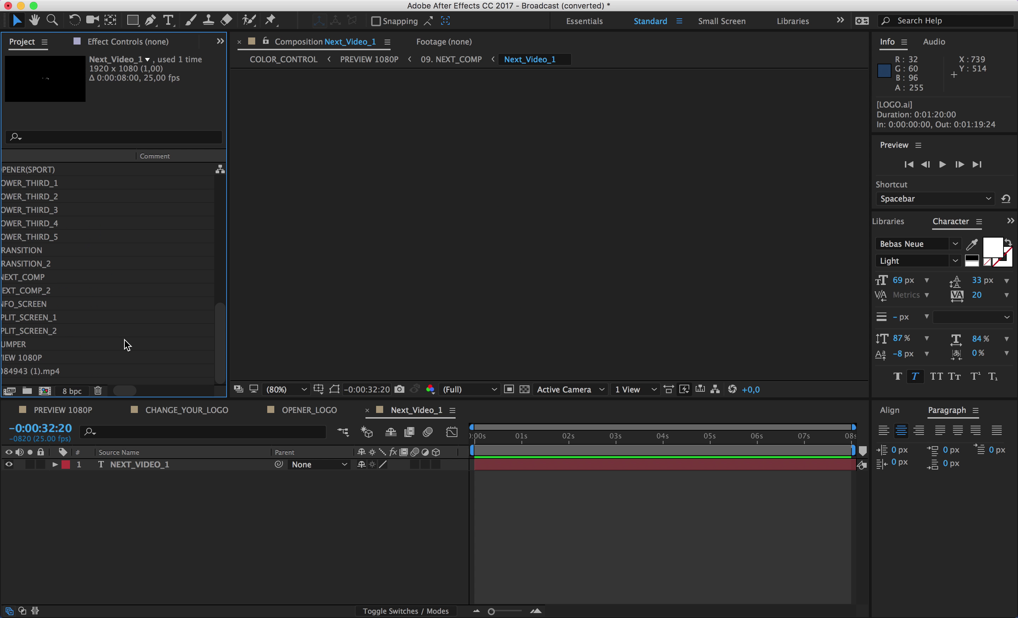
scroll(137, 398, "left", 5)
left_click_drag(77, 369, 133, 463)
left_click(494, 437)
left_click_drag(502, 440, 631, 438)
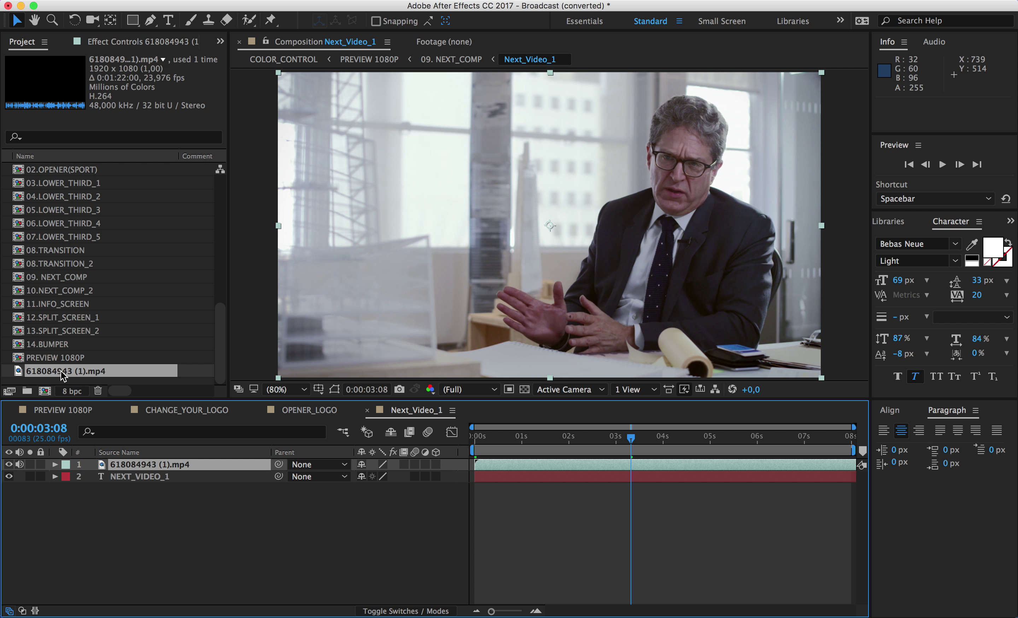
View the clip beside the programme schedule in PREVIEW 1080P.
left_click(69, 410)
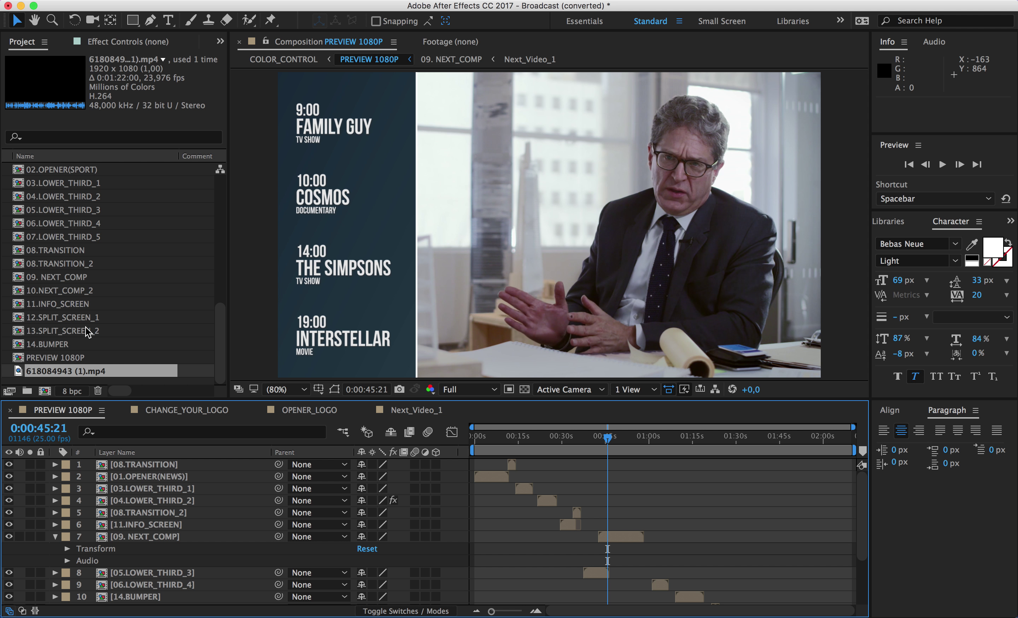
scroll(77, 316, "up", 5)
scroll(77, 310, "up", 2)
scroll(78, 291, "down", 2)
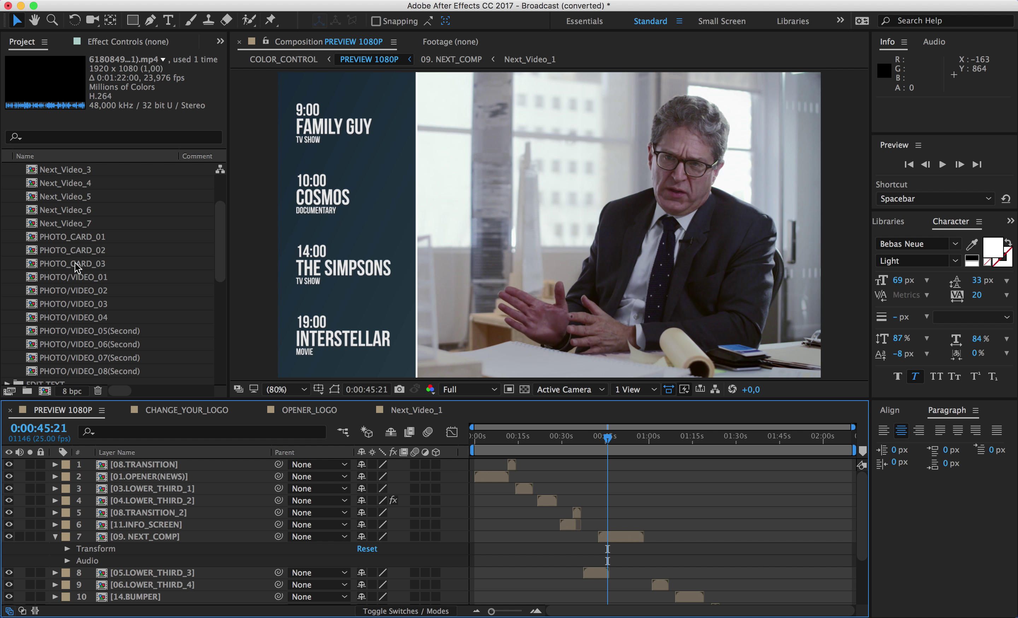
left_click(77, 237)
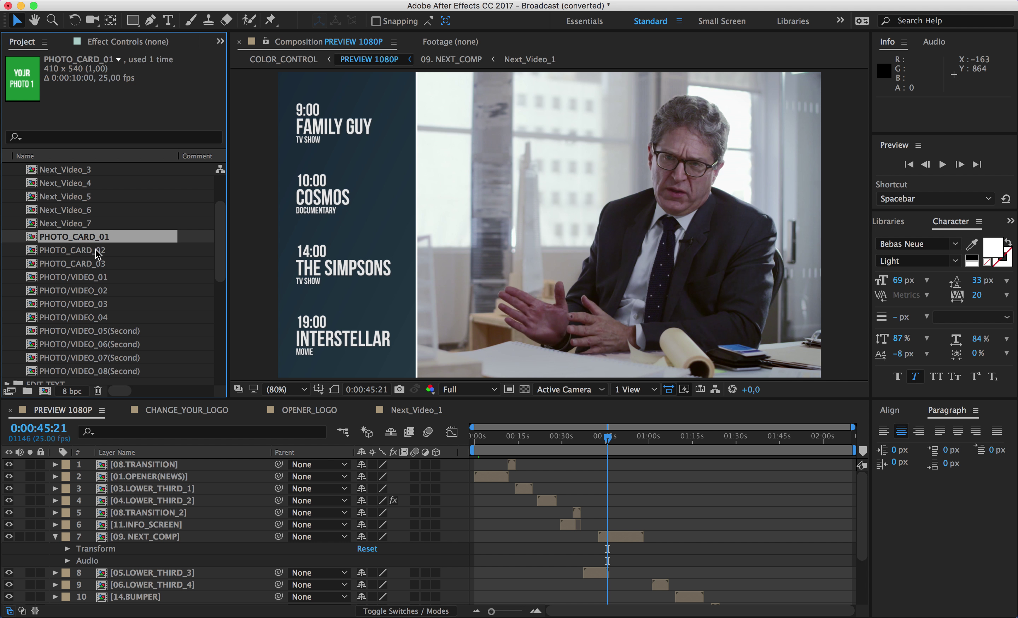
double_click(78, 238)
left_click_drag(505, 442, 544, 442)
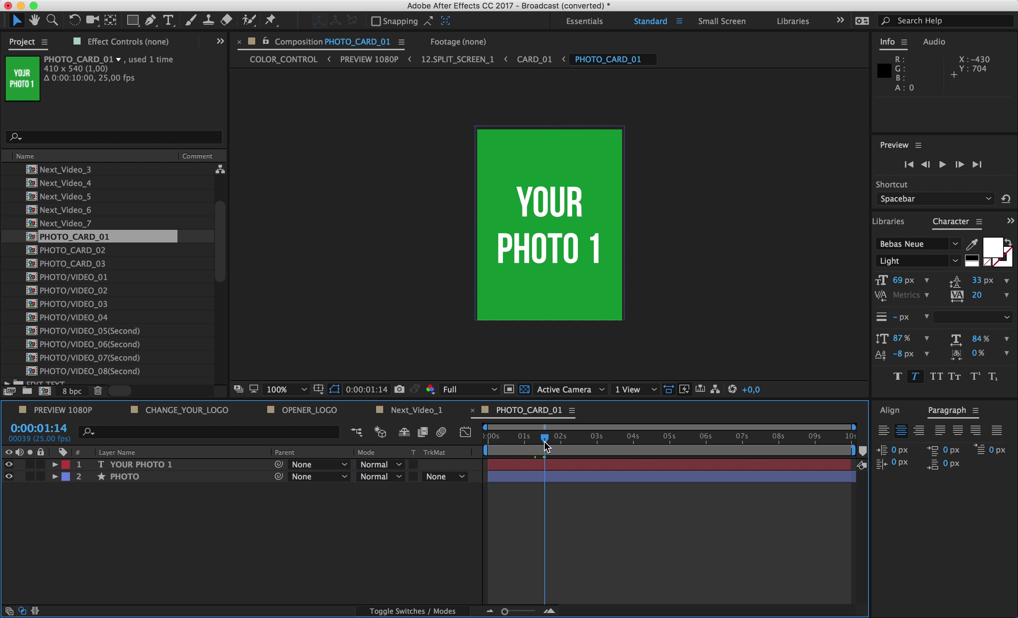
scroll(104, 350, "down", 10)
left_click_drag(66, 371, 146, 464)
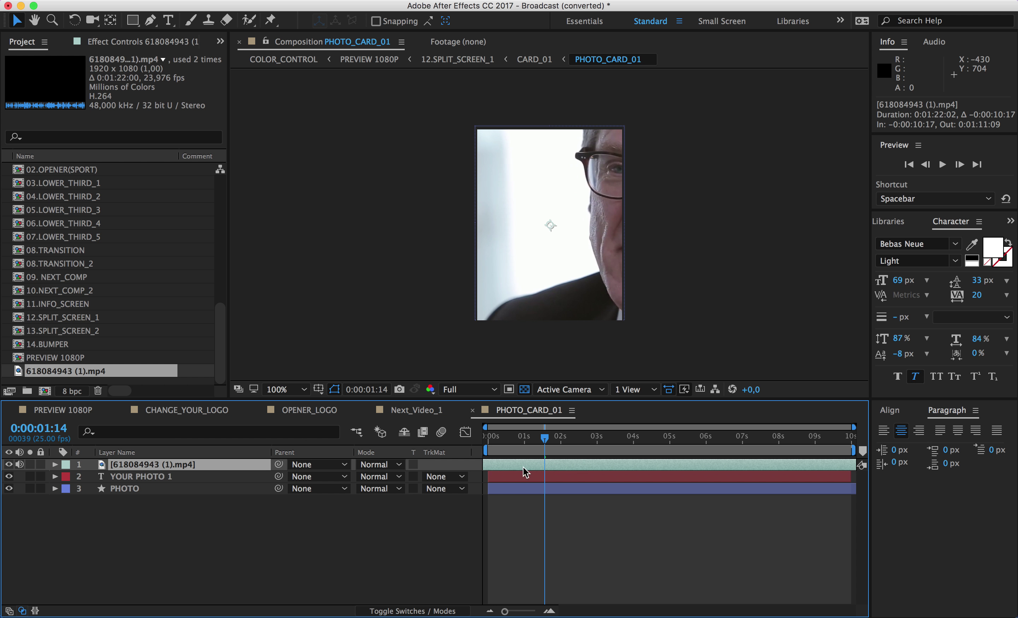
Scale the video to 54% and shift it left to frame the face, then check PREVIEW 1080P.
key("s")
left_click_drag(392, 477, 346, 472)
left_click_drag(593, 273, 543, 270)
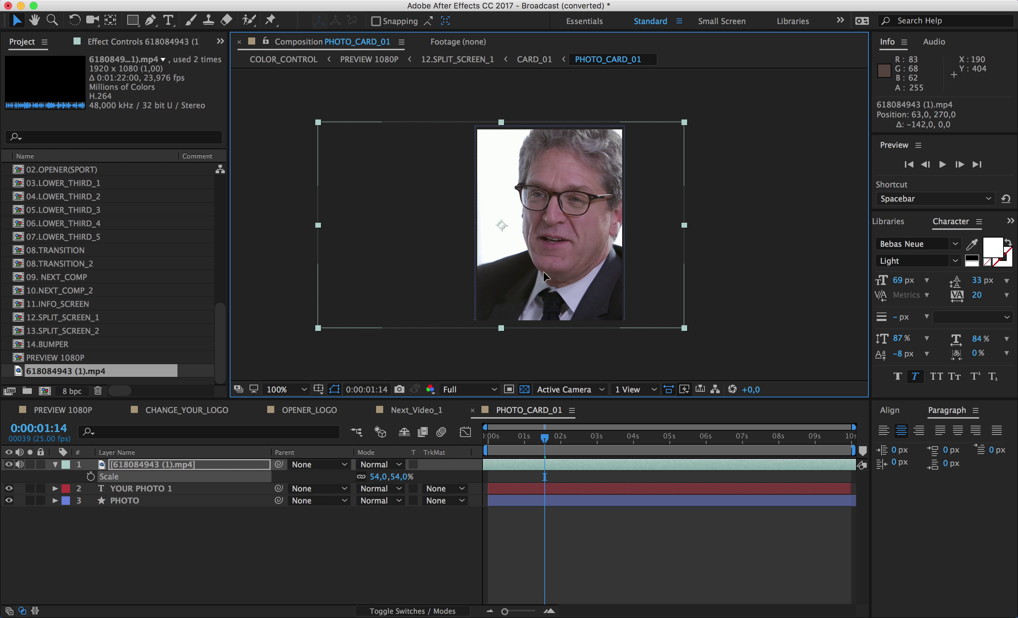
left_click(79, 410)
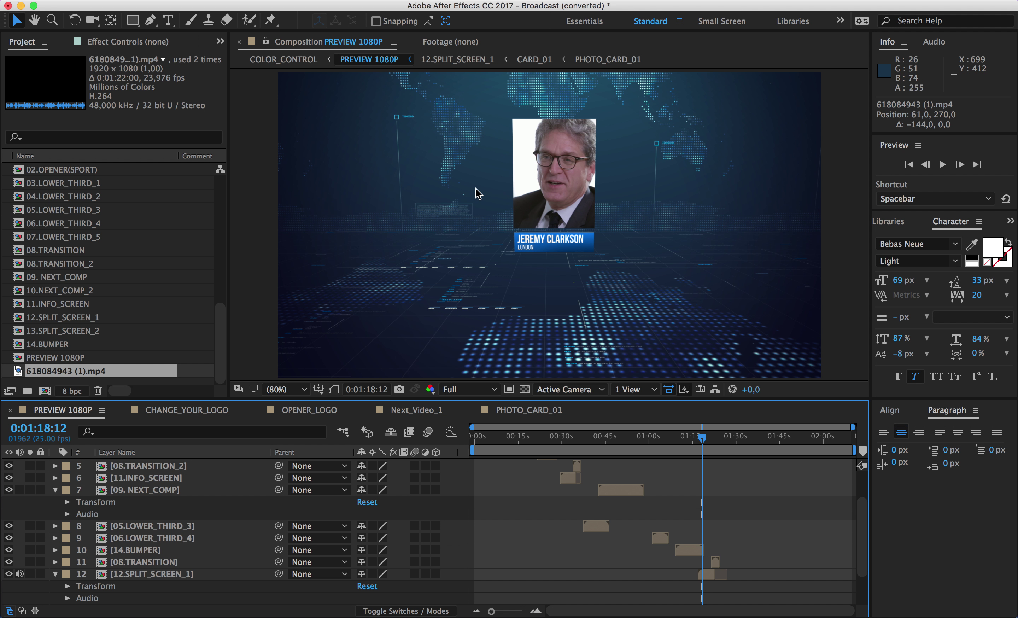
key("super+Tab")
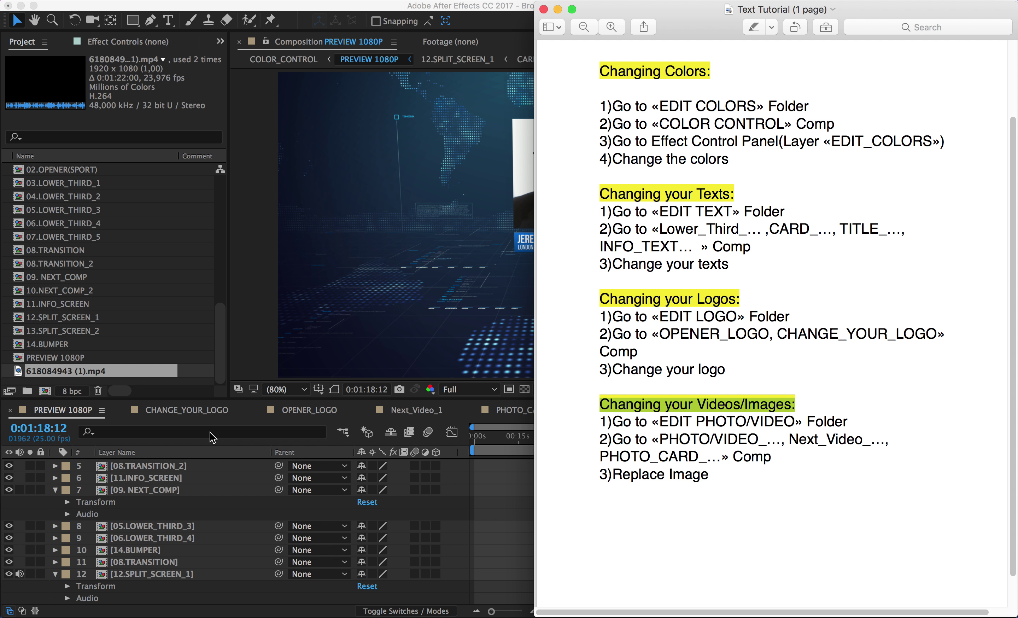
key("super+Tab")
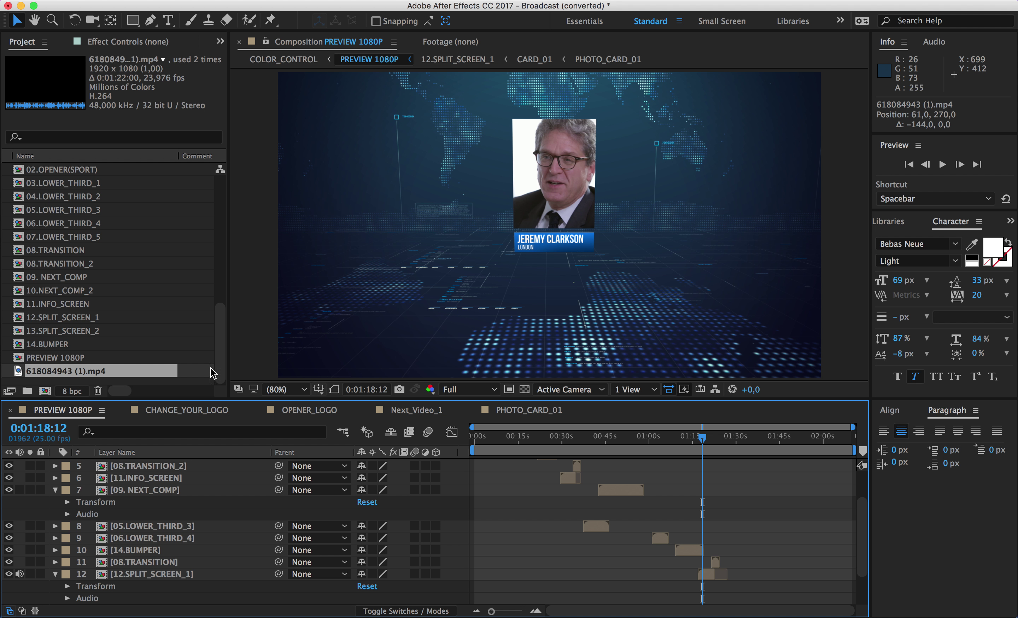
Find the PHOTO/VIDEO_01 composition in the Project panel and open it.
left_click(64, 316)
left_click(62, 292)
scroll(62, 290, "up", 2)
scroll(60, 278, "down", 10)
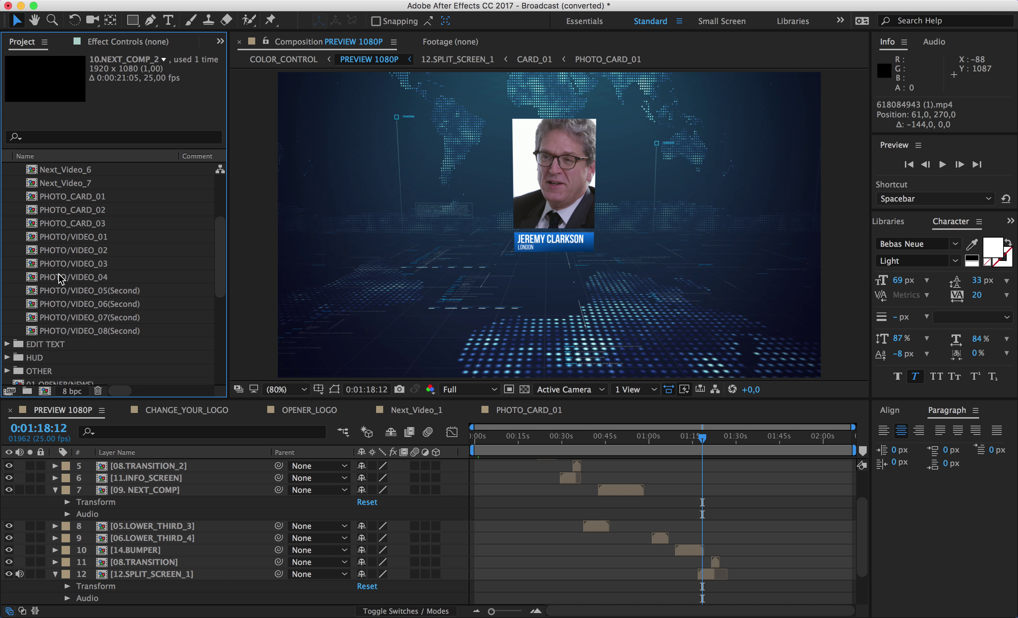
left_click(72, 264)
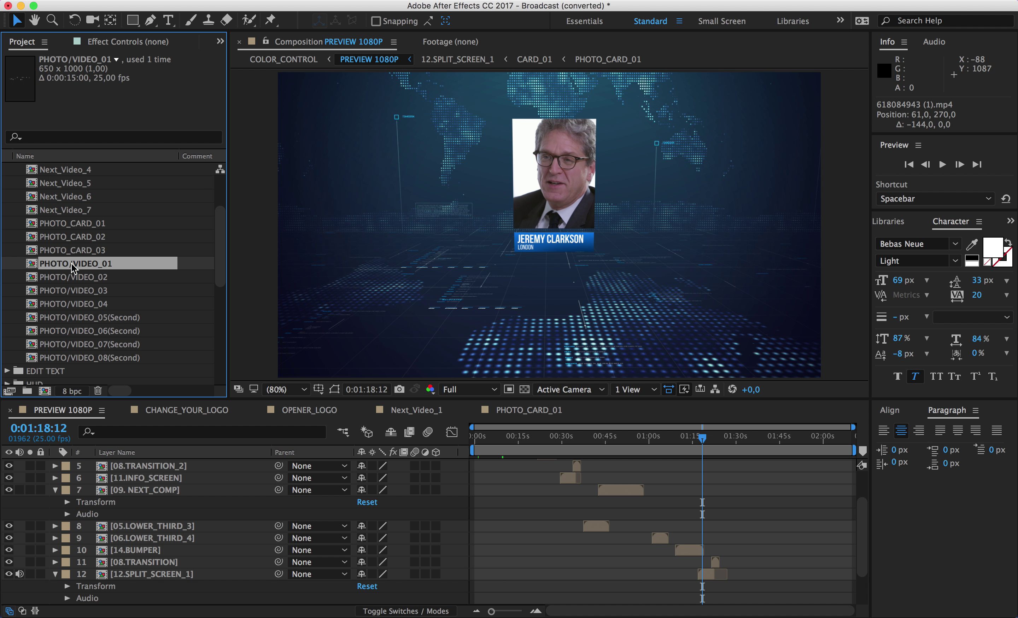
double_click(71, 264)
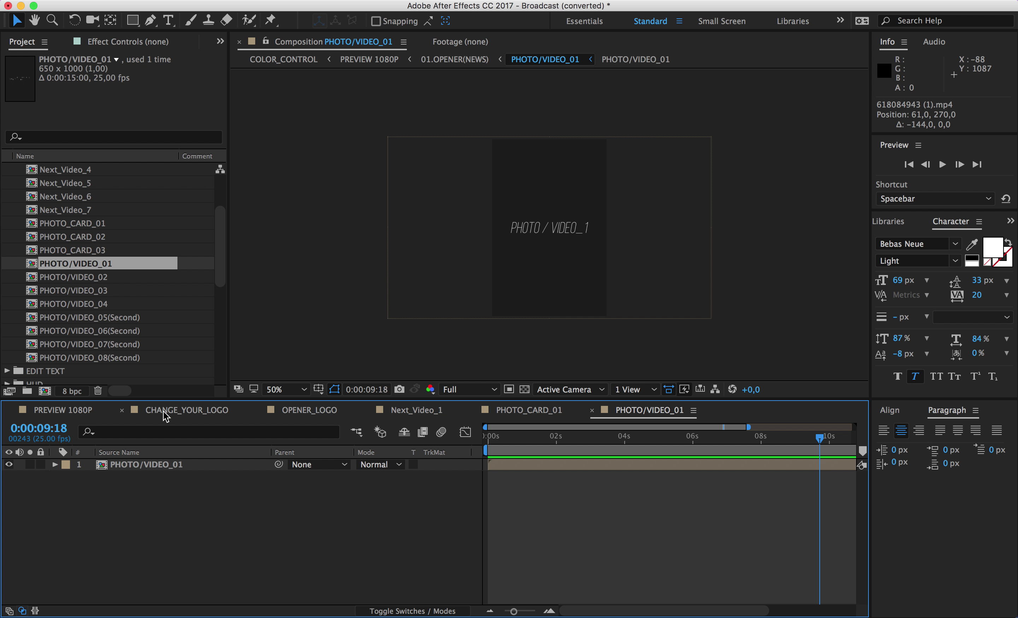
Open the nested PHOTO/VIDEO_01 precomp and drop the mp4 clip into it.
left_click(185, 465)
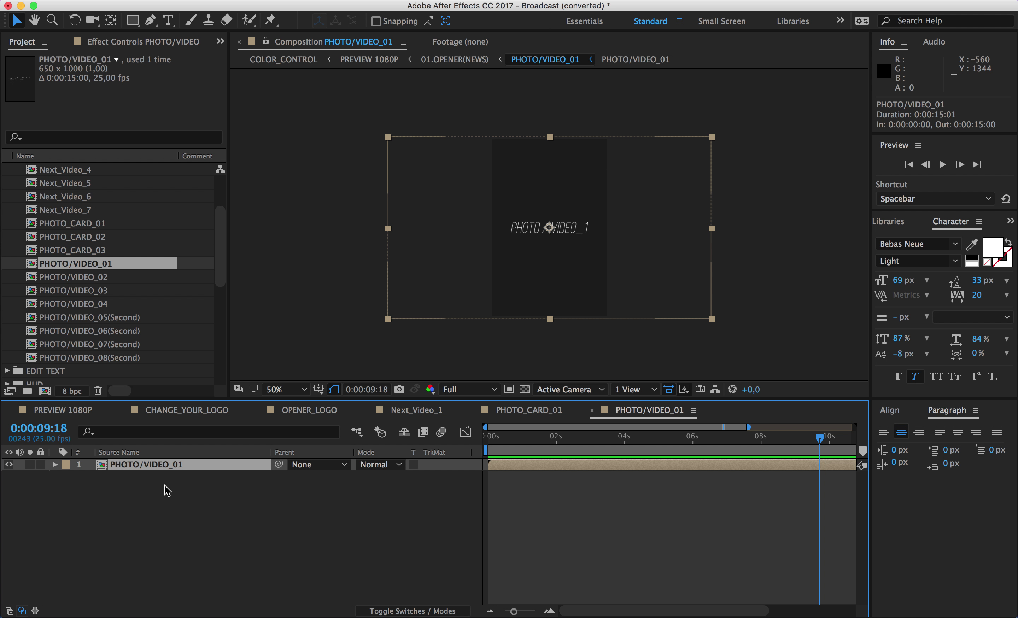
double_click(163, 468)
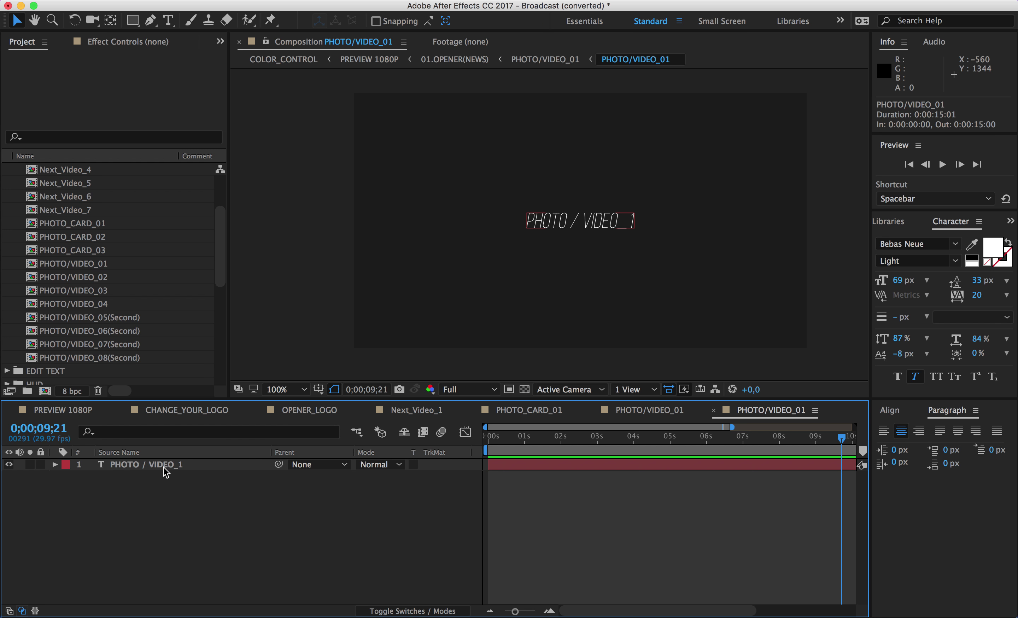
scroll(115, 325, "down", 10)
left_click_drag(68, 371, 146, 466)
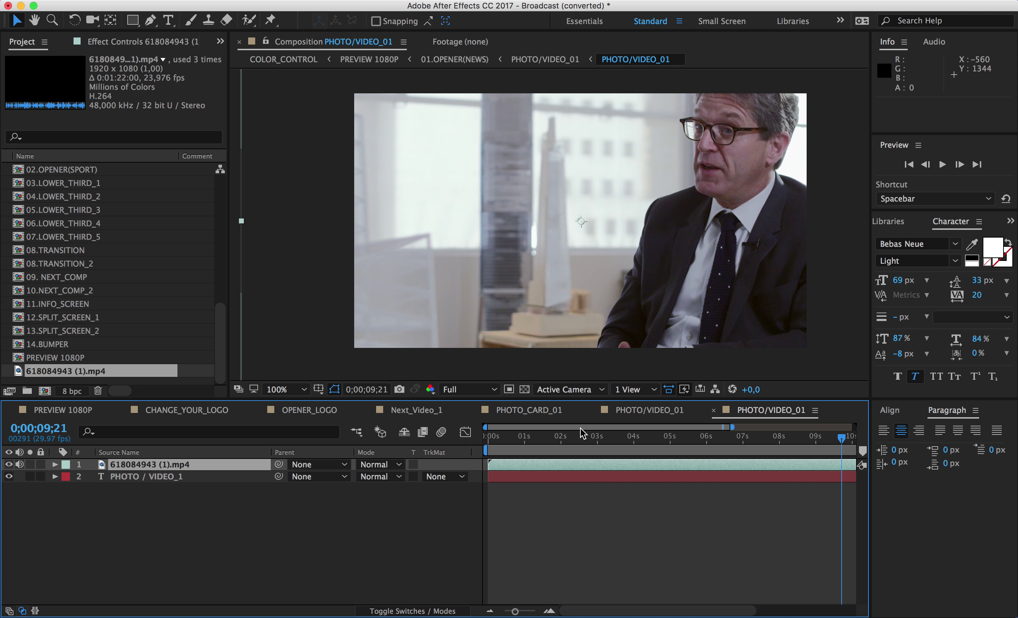
Back in the outer PHOTO/VIDEO_01 comp, reposition the video so the man's face shows.
left_click(652, 417)
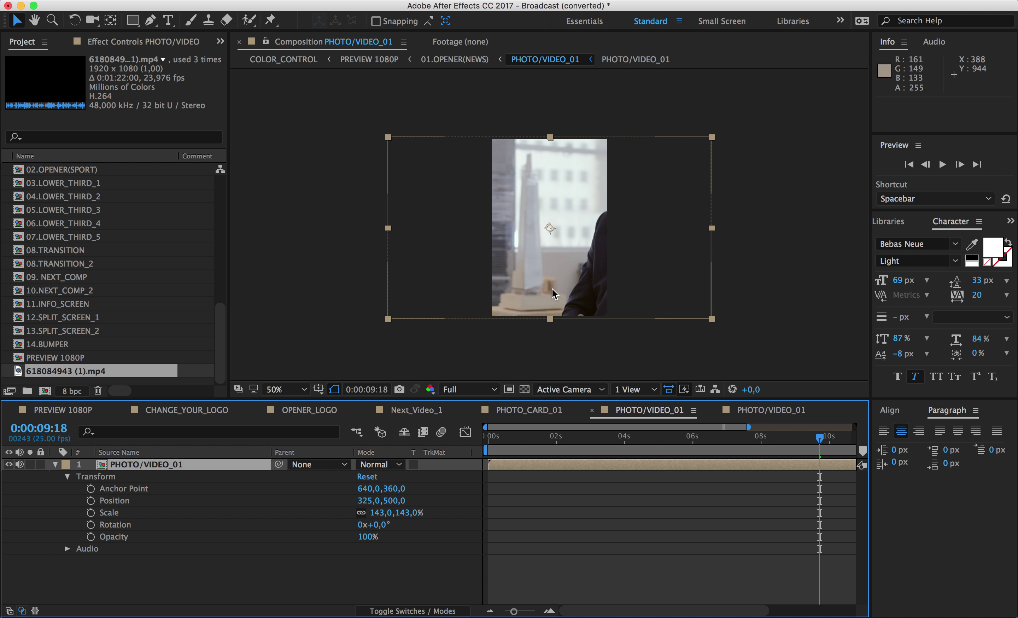
left_click_drag(555, 247, 670, 267)
key("cmd+z")
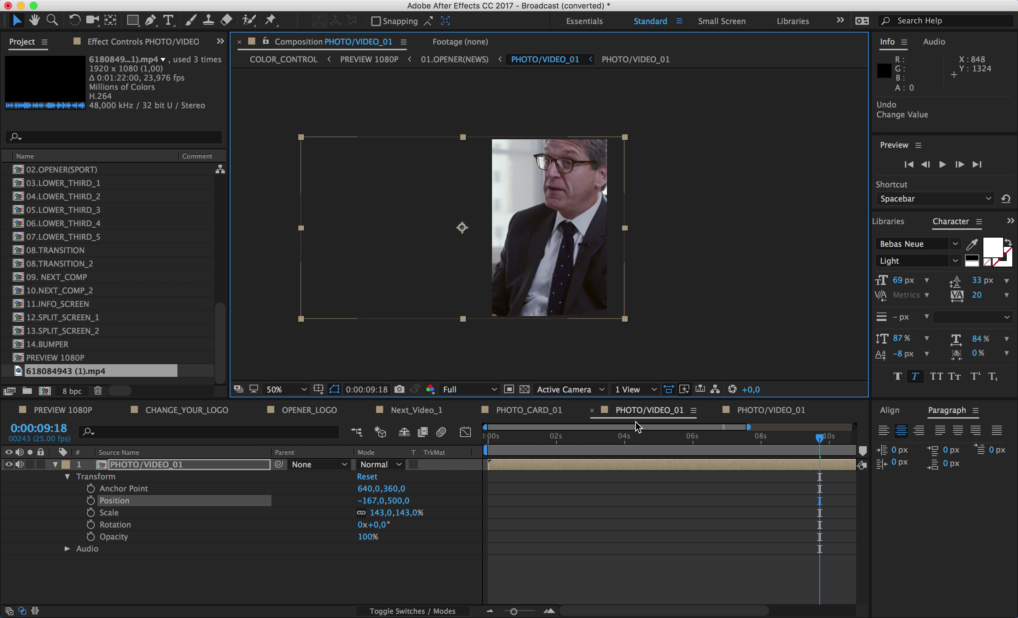
Check the result in PREVIEW 1080P at 0:00:03:10.
left_click(84, 412)
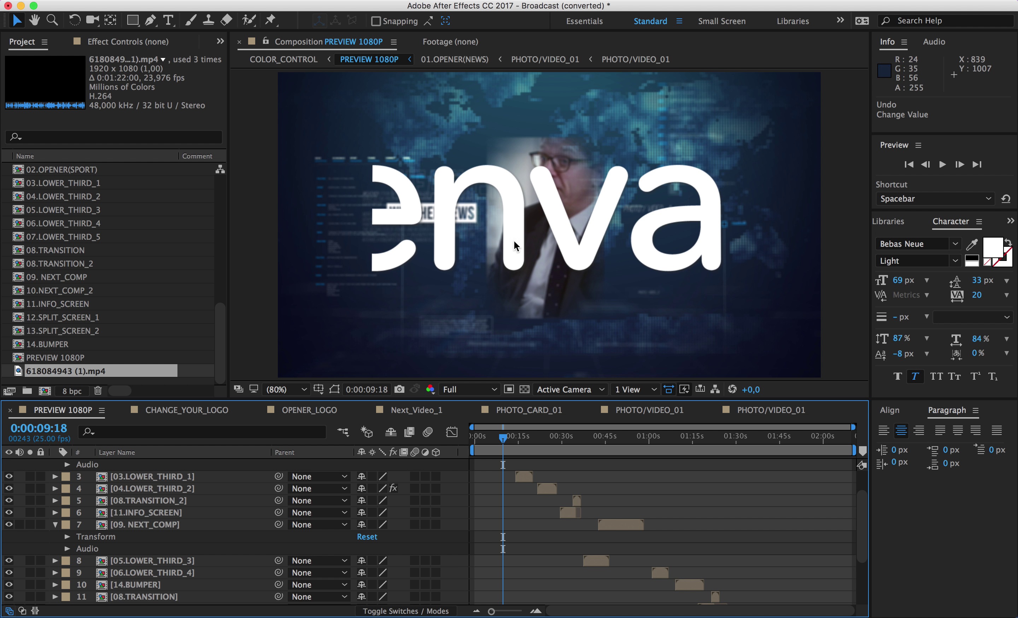
left_click_drag(502, 445, 484, 438)
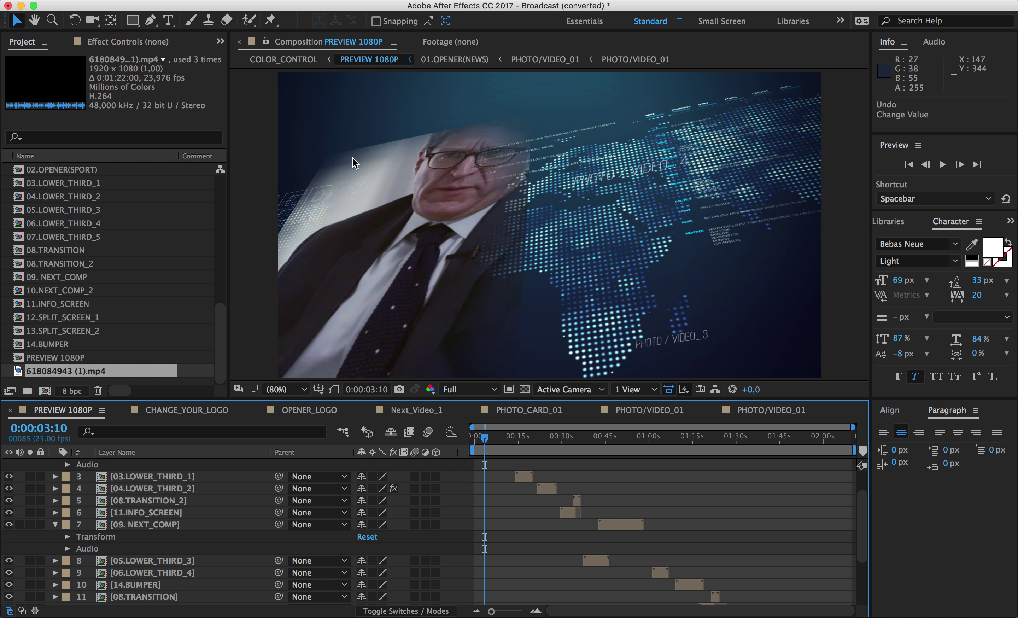
scroll(119, 276, "up", 10)
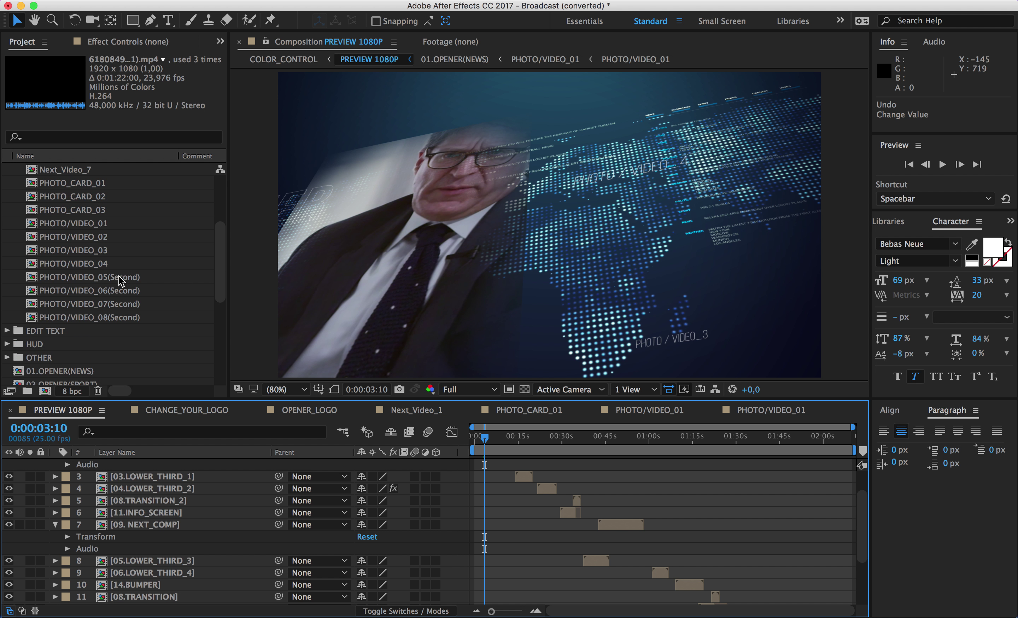
scroll(119, 279, "up", 1)
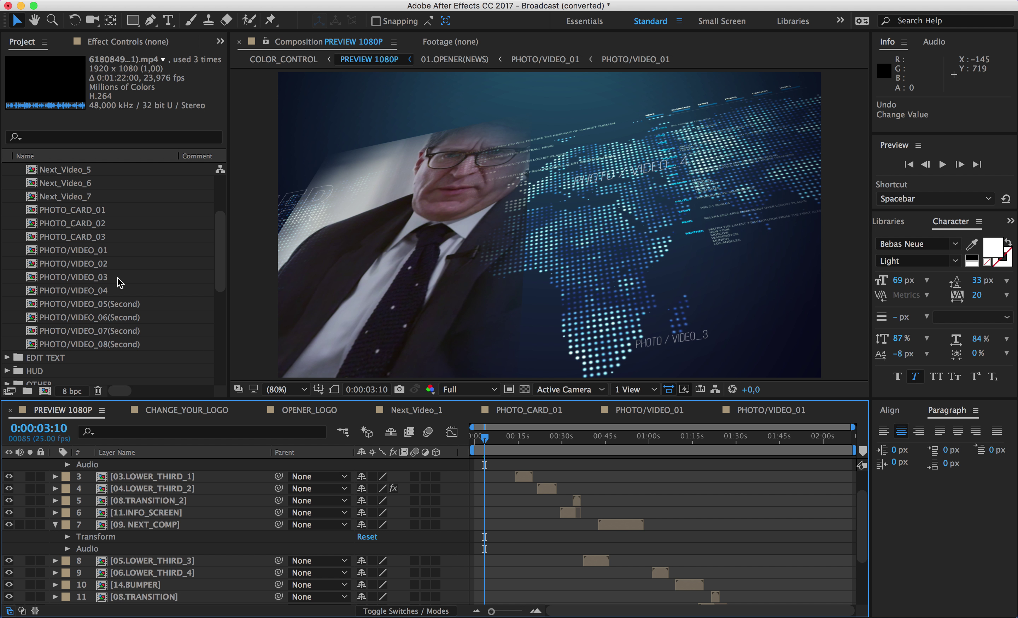